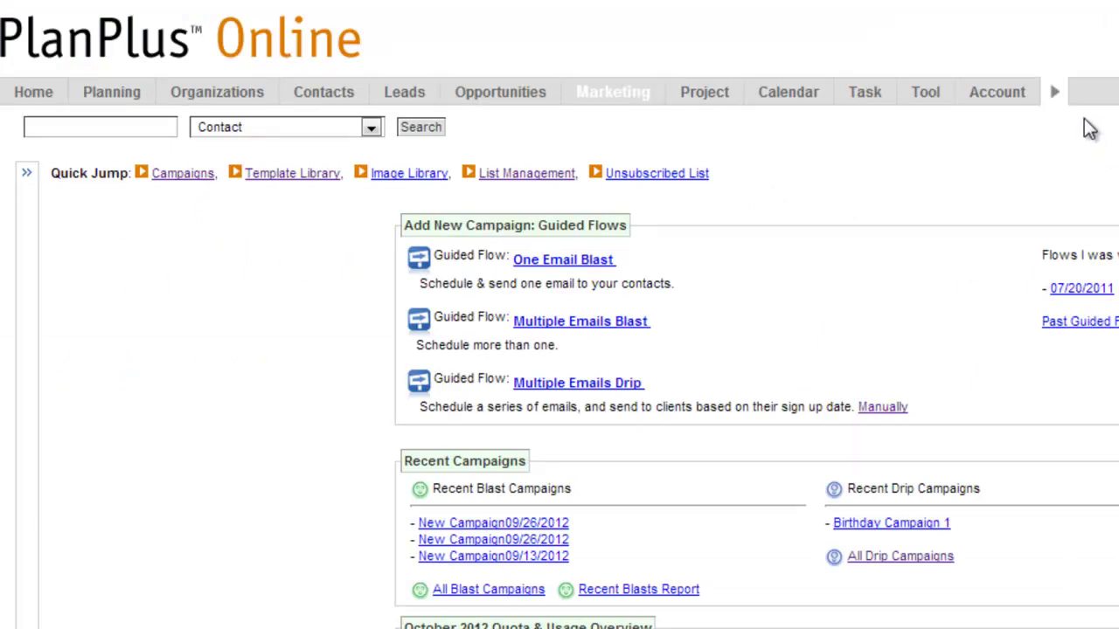
Open the record of the fifth contact in the contact list and examine its Birthday field
mouse_move(615, 103)
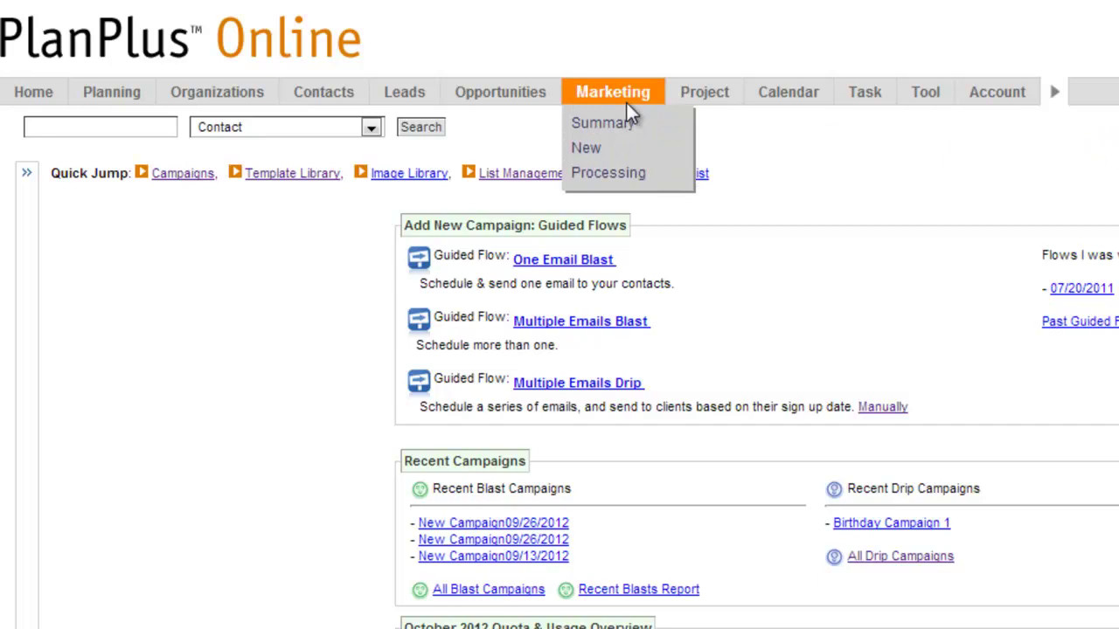
left_click(323, 96)
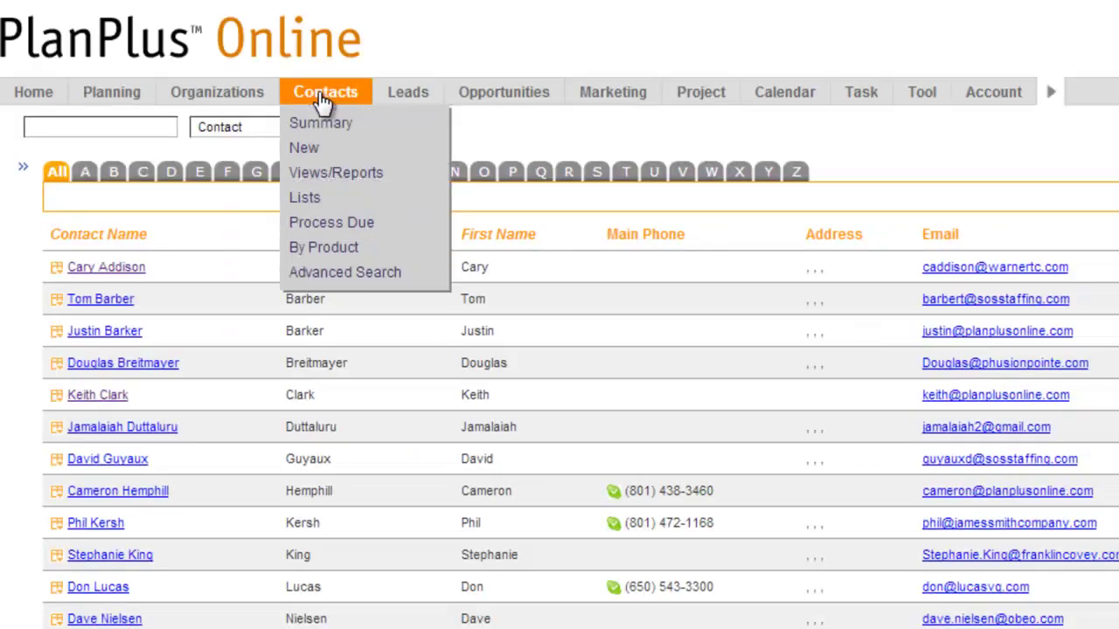
left_click(94, 397)
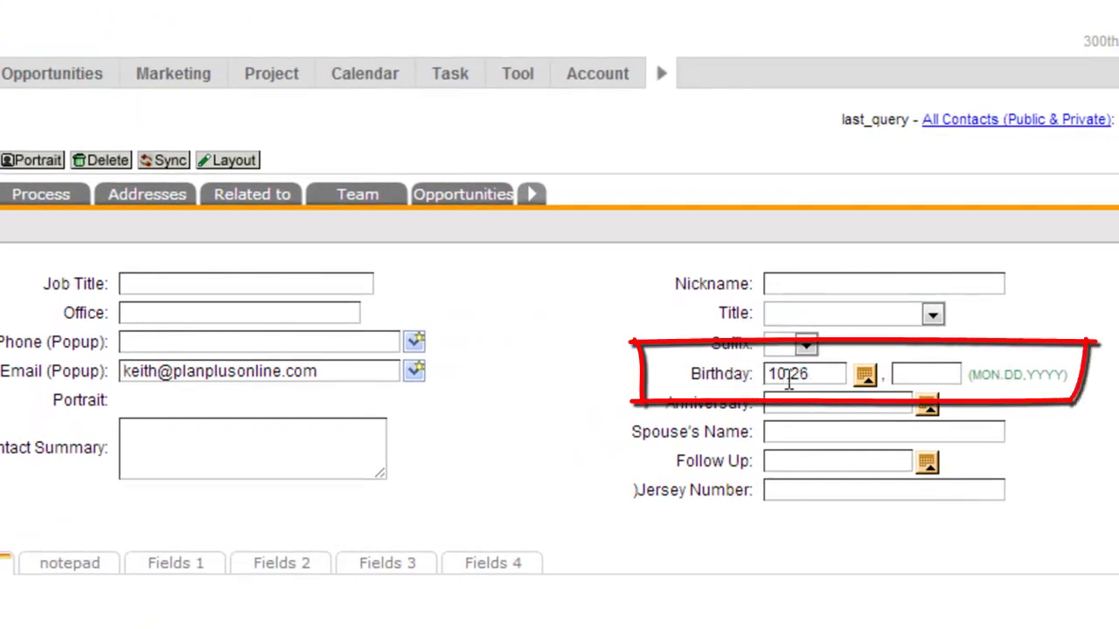
left_click(787, 374)
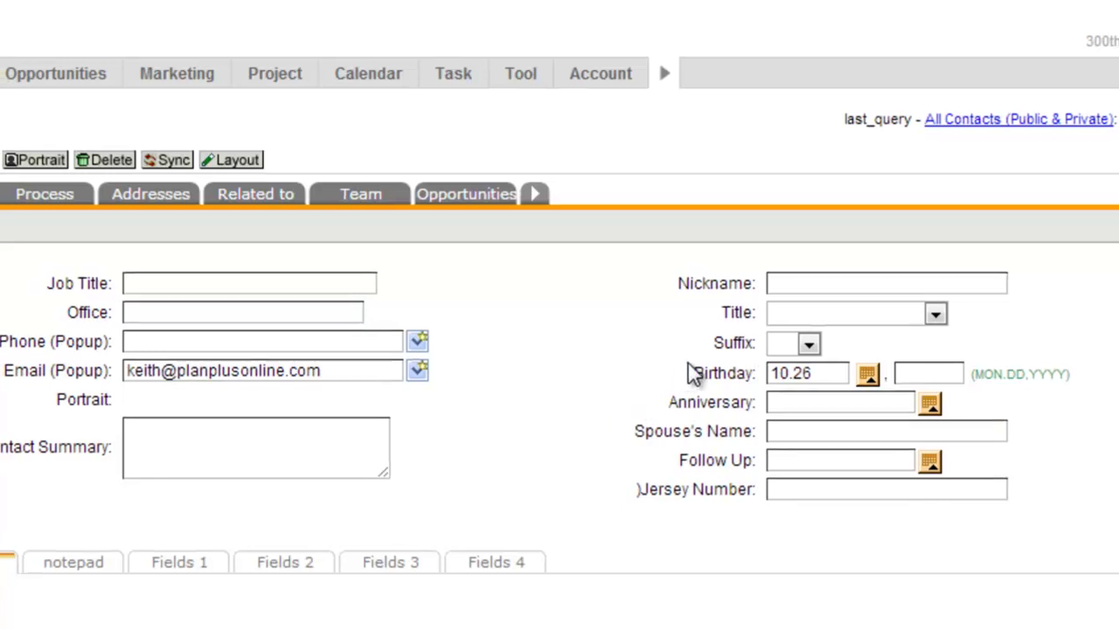
Open the advanced contact search and set the Birthday criterion to equals TODAY
mouse_move(306, 70)
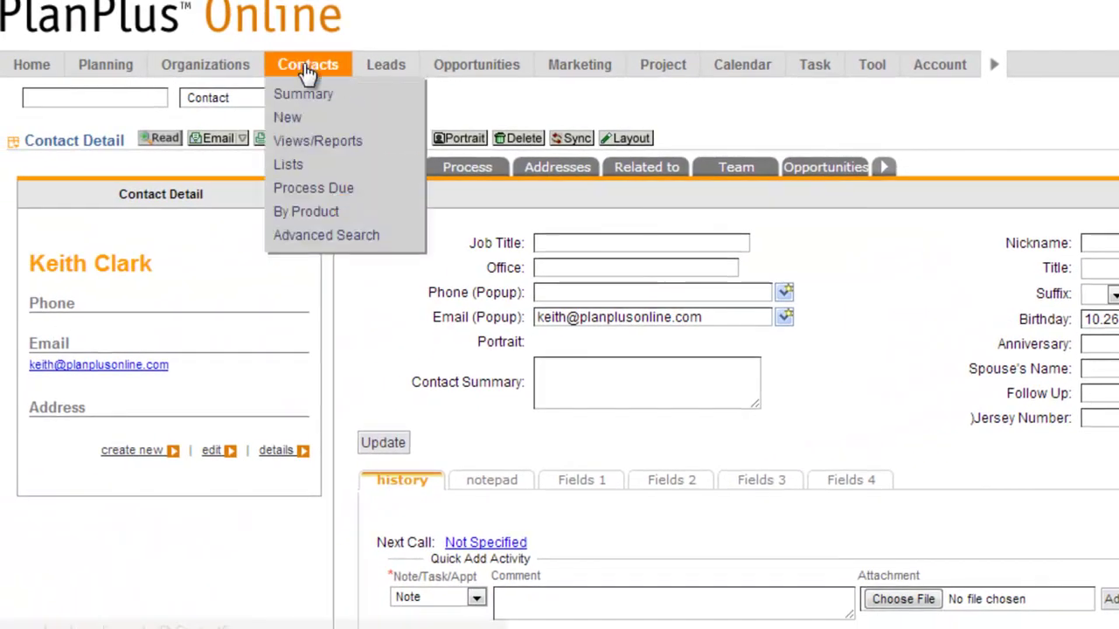
left_click(340, 238)
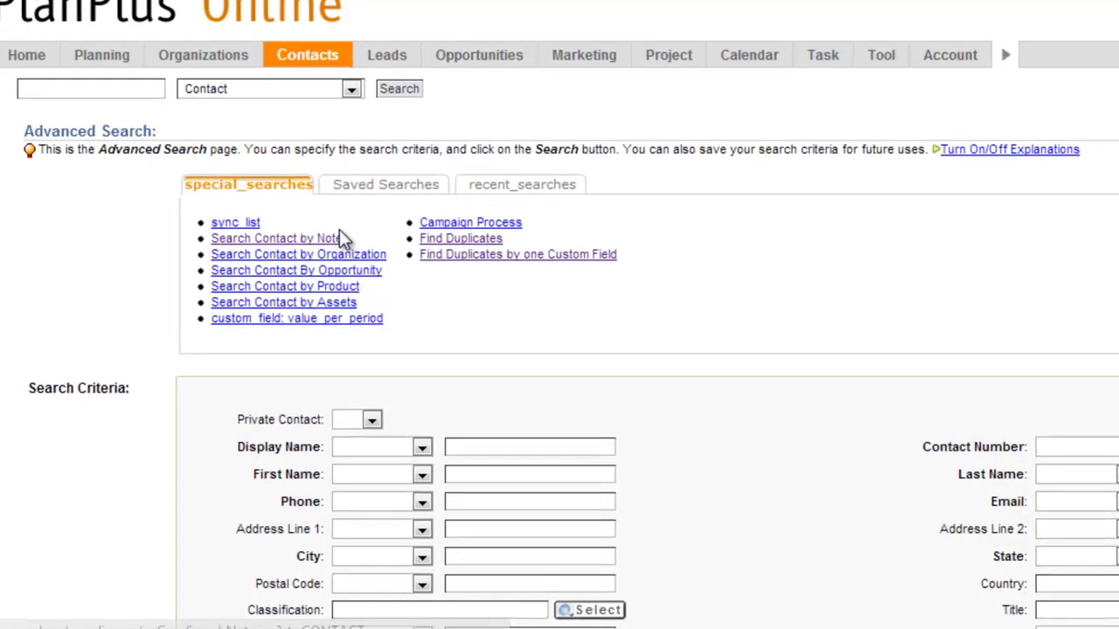
scroll(794, 357, "down", 10)
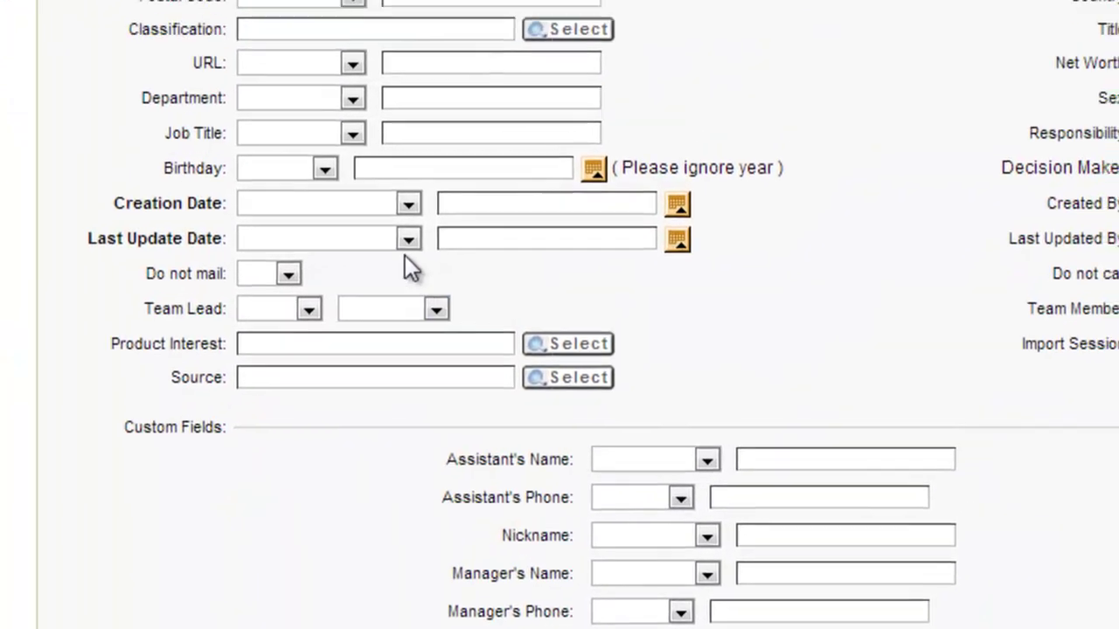
left_click(324, 169)
left_click(321, 214)
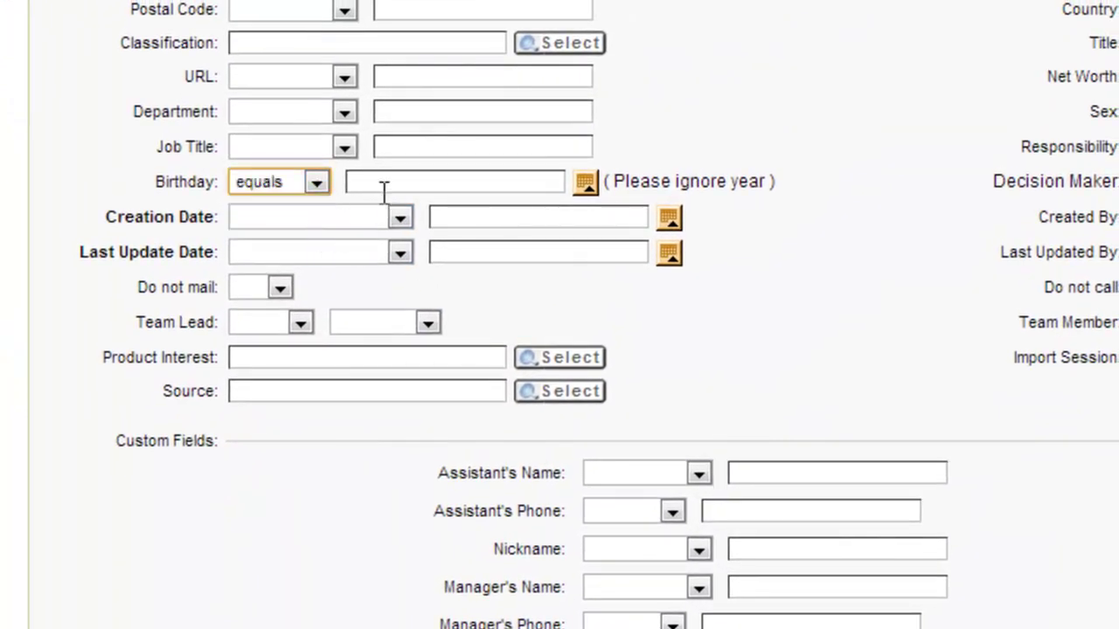
left_click(384, 184)
type("T")
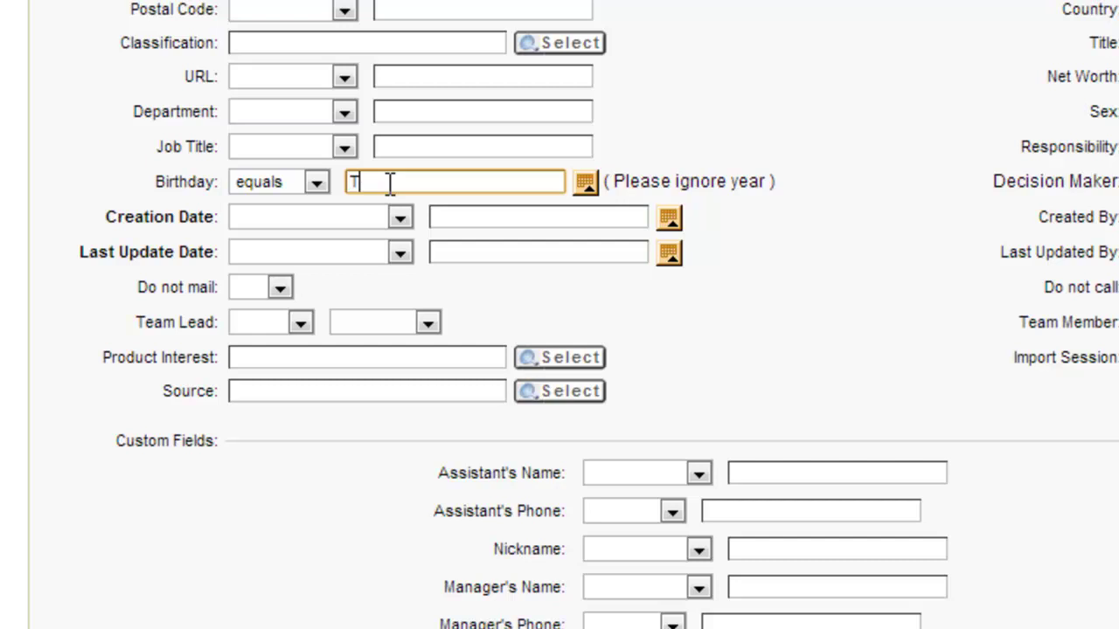
type("ODAY")
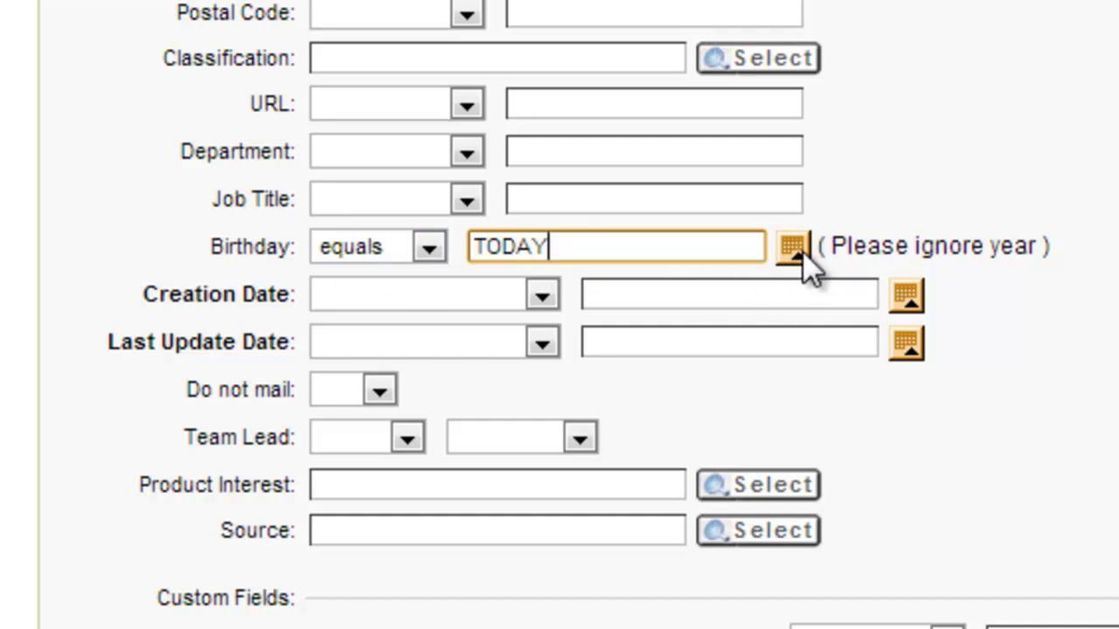
Set the Birthday criterion's comparison date to 0 days before today with the date range selector
left_click(802, 254)
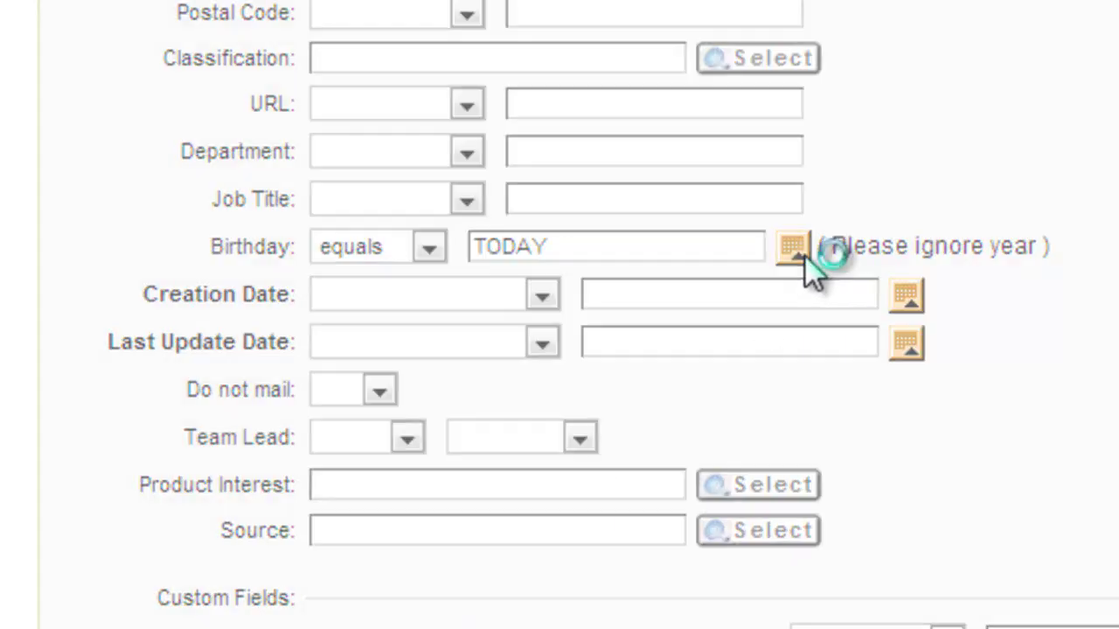
left_click(355, 261)
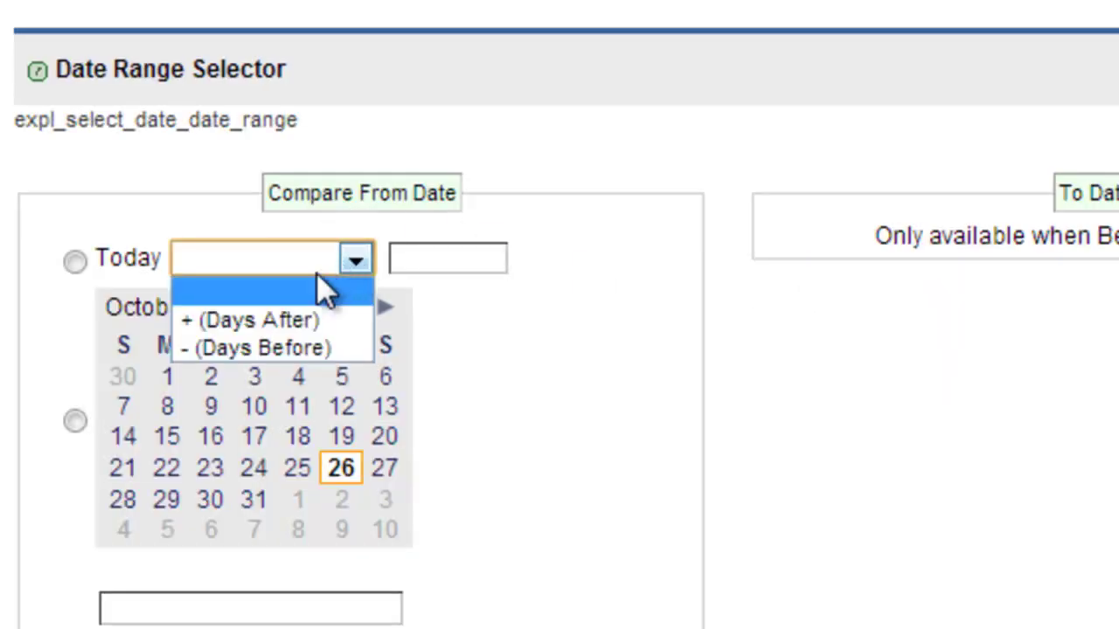
left_click(333, 349)
left_click(425, 253)
type("0")
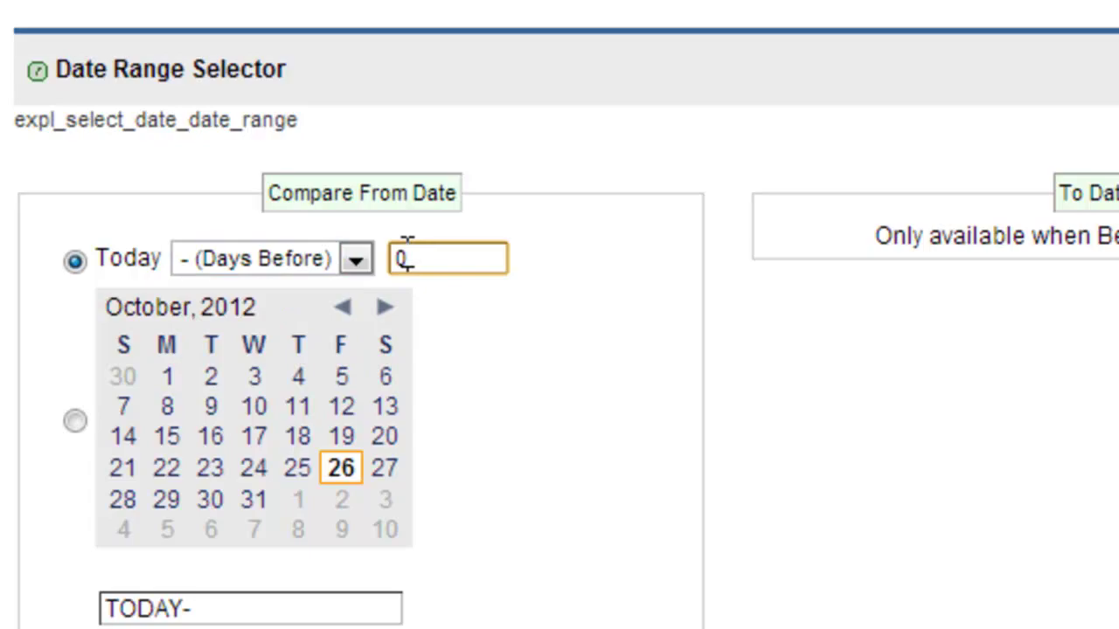
key("Return")
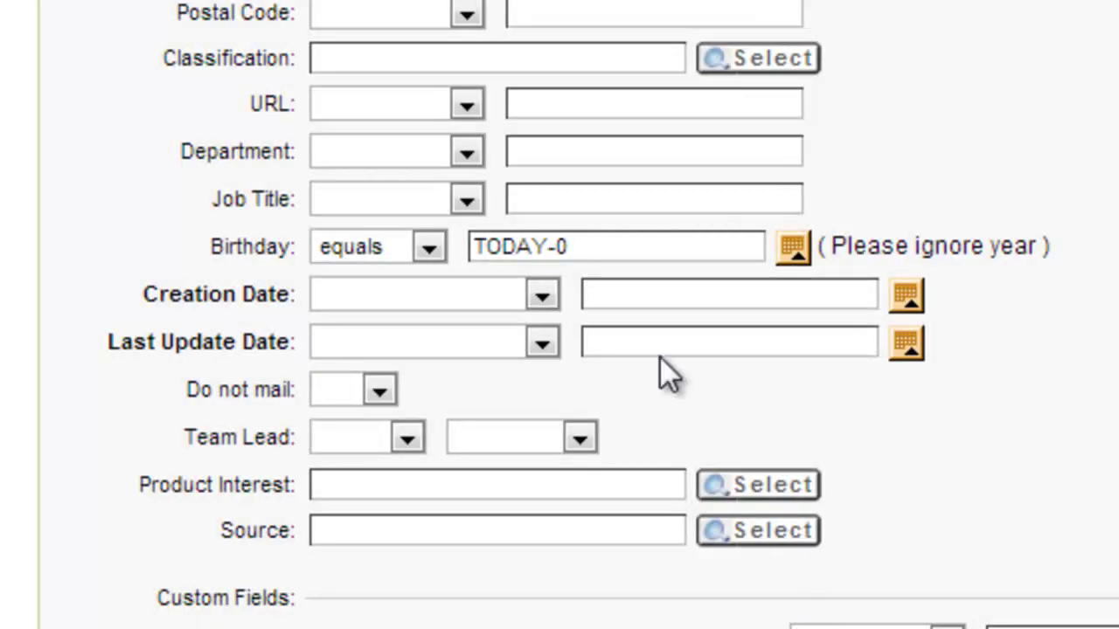
Remove the day offset from the Birthday criterion so that it reads TODAY
left_click(591, 247)
key("BackSpace")
key("BackSpace")
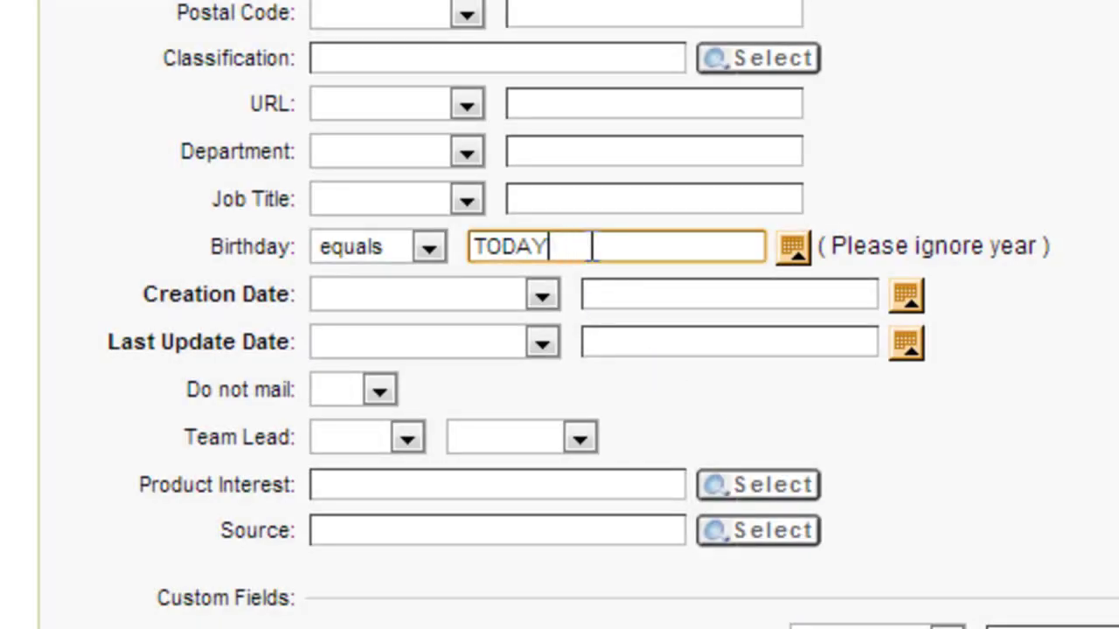
Save the contact search as a public search named Birthday=Today
scroll(407, 311, "down", 10)
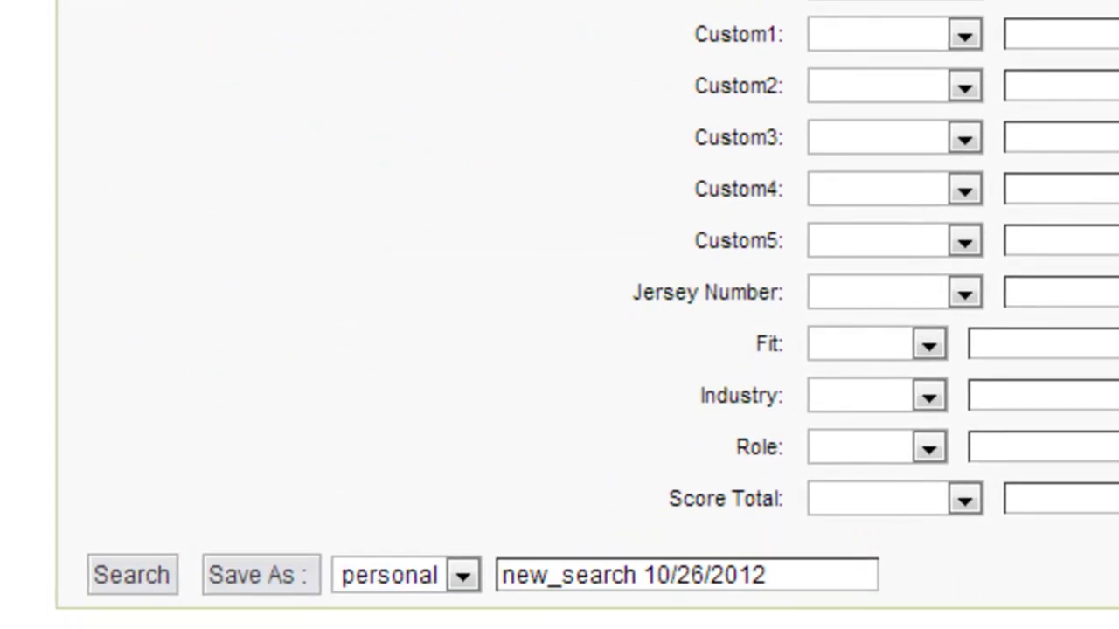
left_click_drag(820, 568, 435, 551)
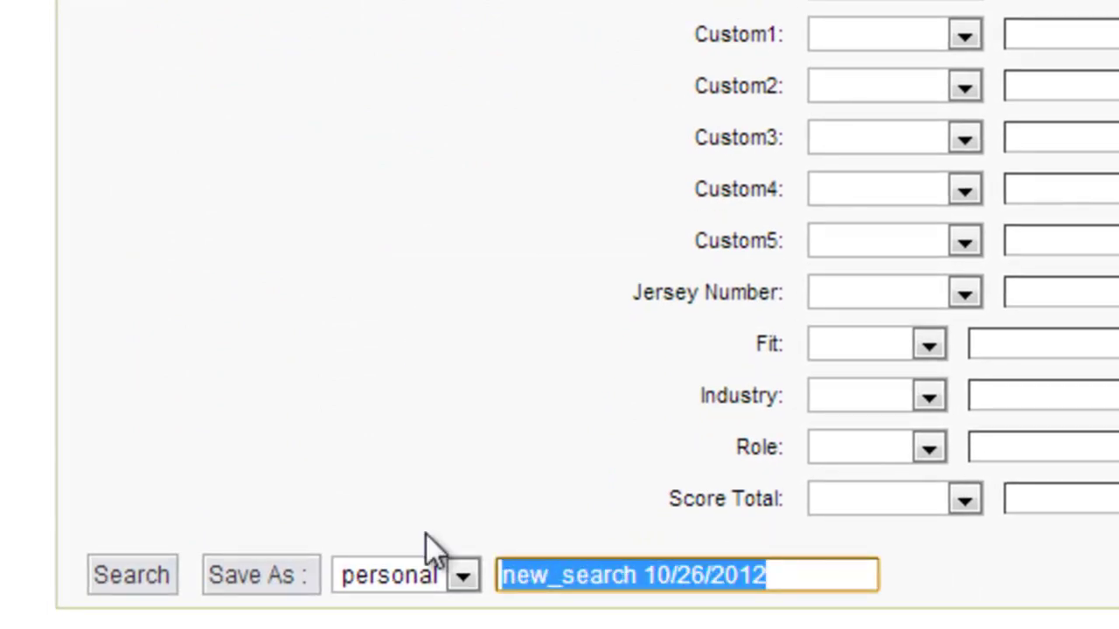
type("Birthday")
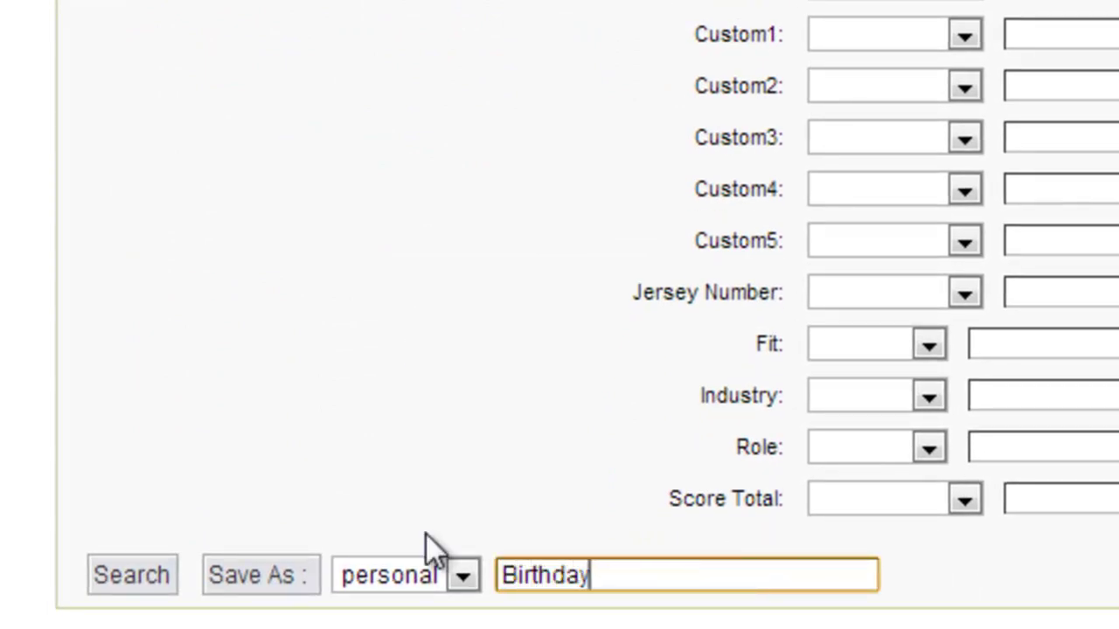
type("=Tdo")
key("BackSpace")
key("BackSpace")
type("o")
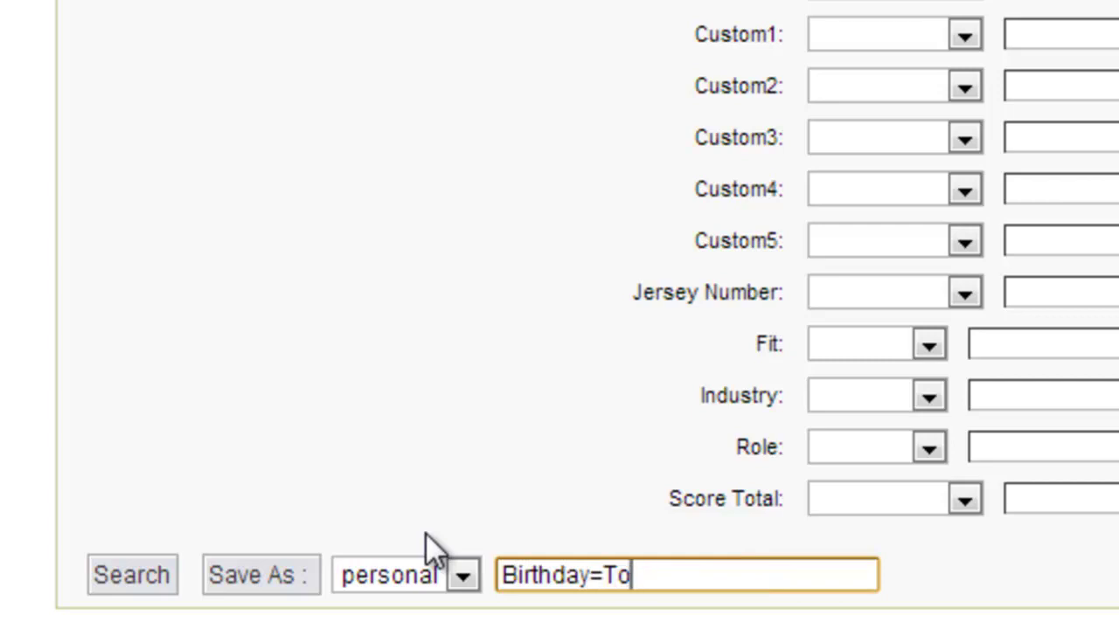
type("day")
left_click(461, 576)
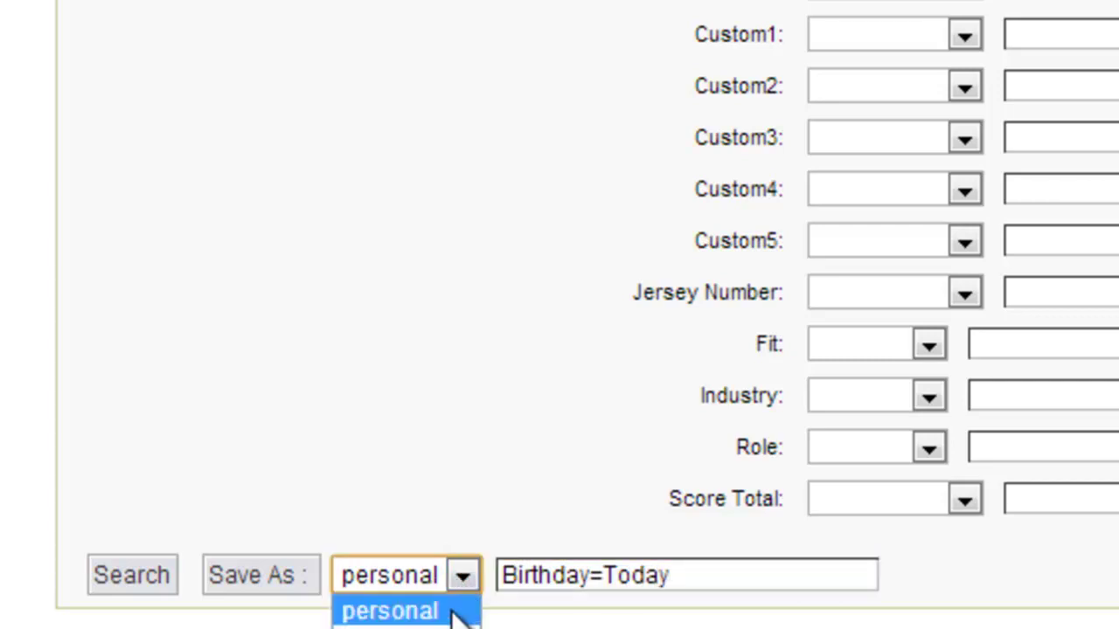
left_click(444, 626)
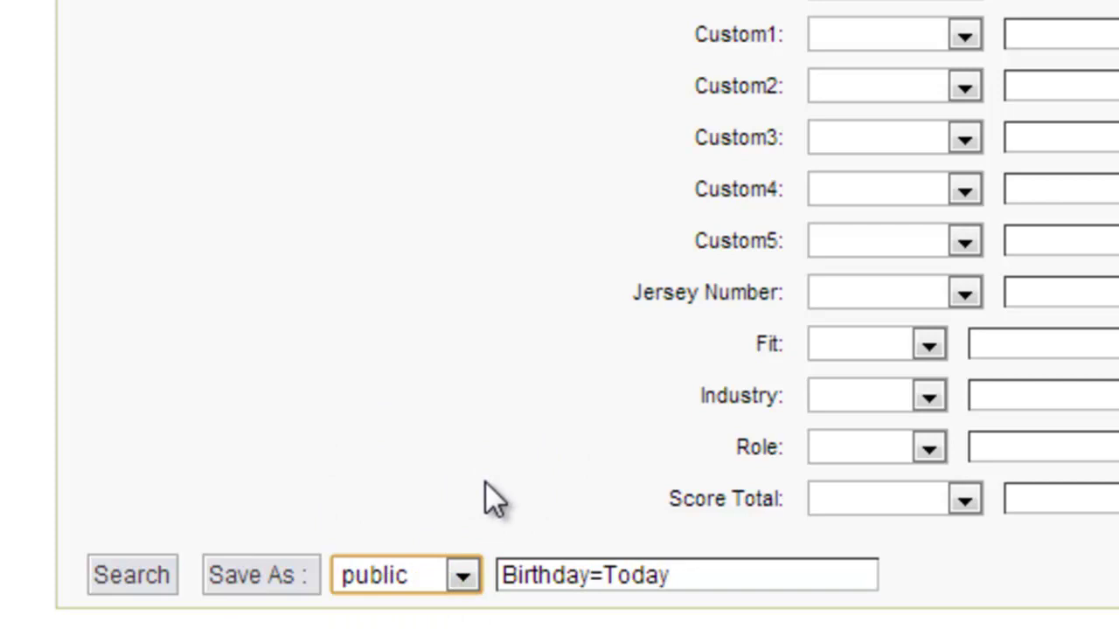
left_click(302, 577)
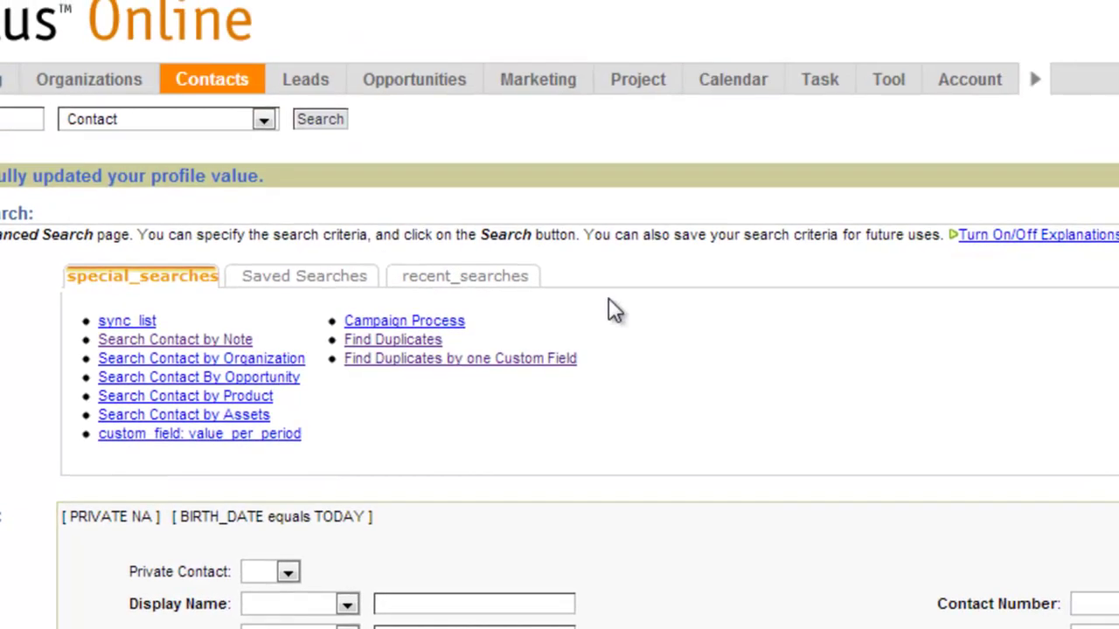
Start a new drip campaign from the marketing area and name it Birthday Drip2
mouse_move(538, 91)
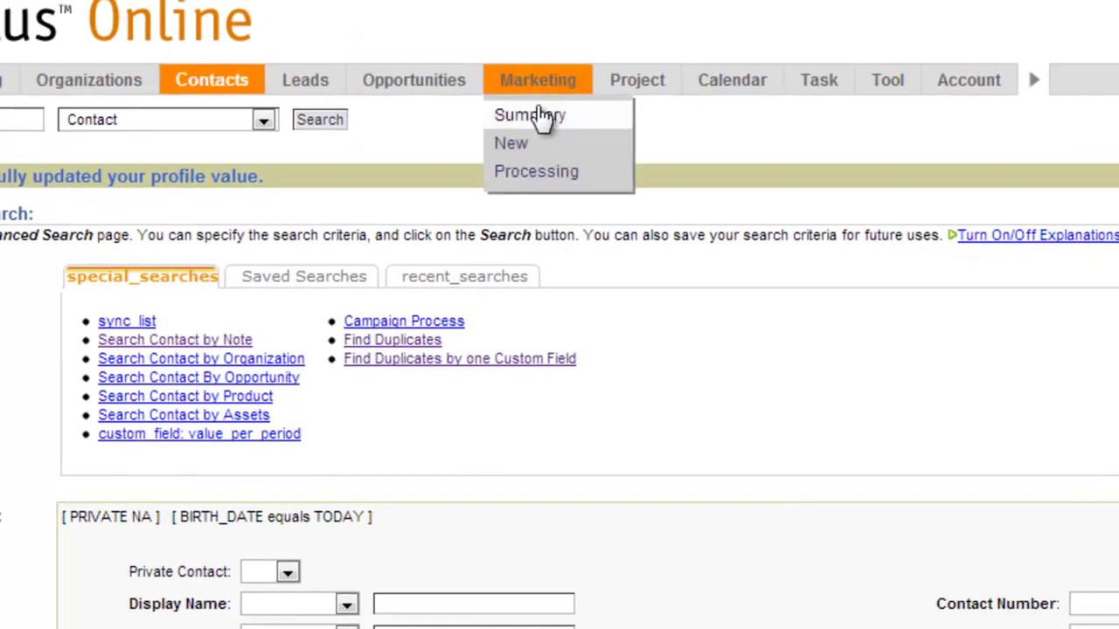
left_click(547, 88)
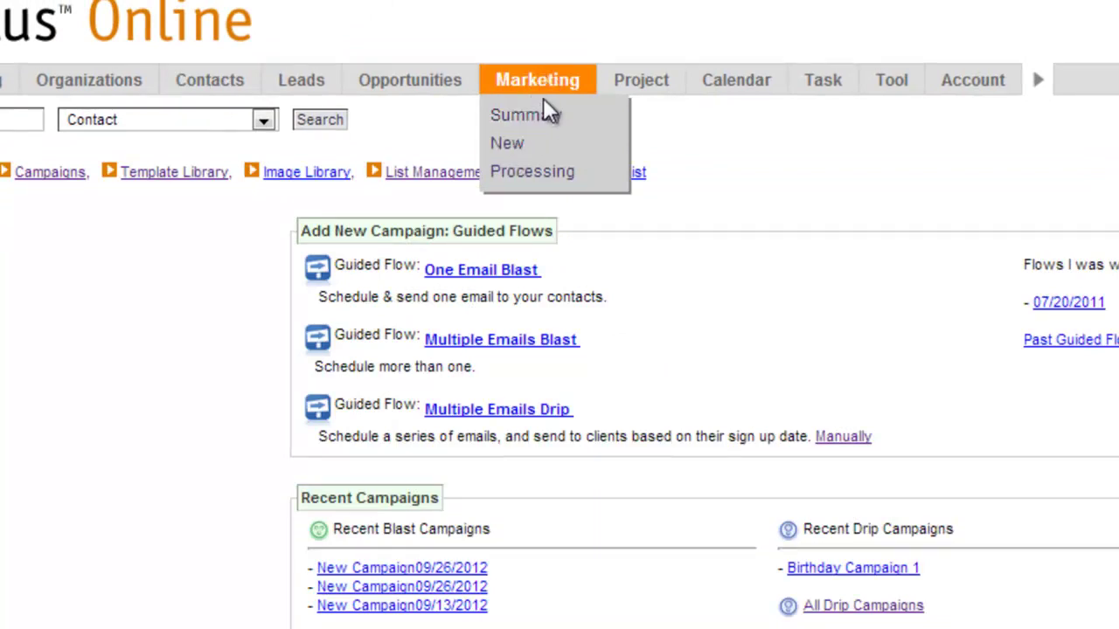
left_click(511, 149)
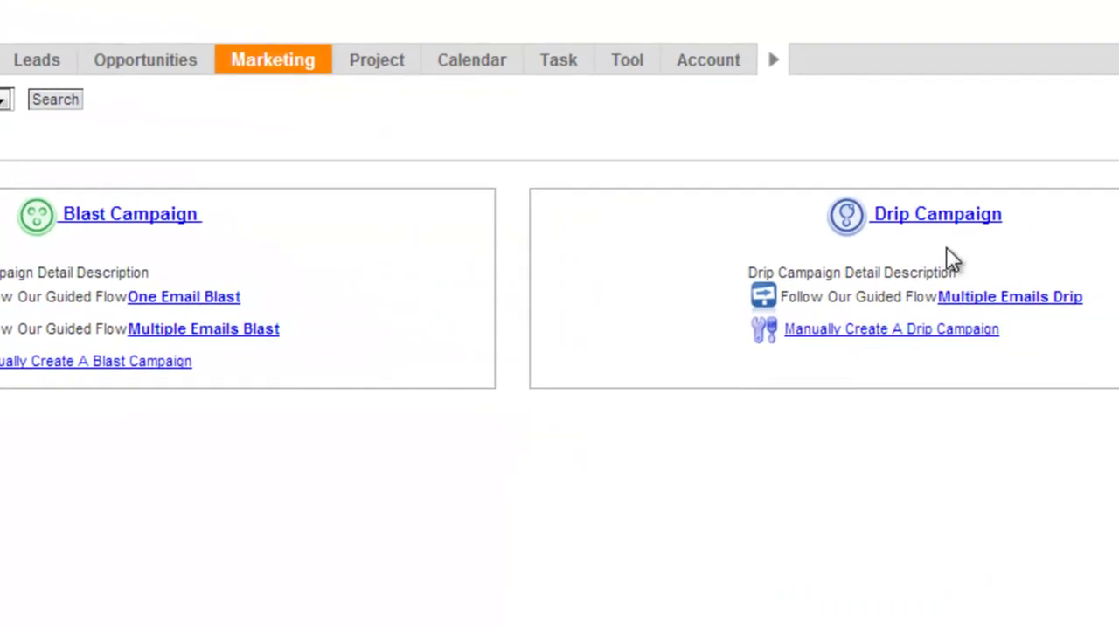
left_click(933, 219)
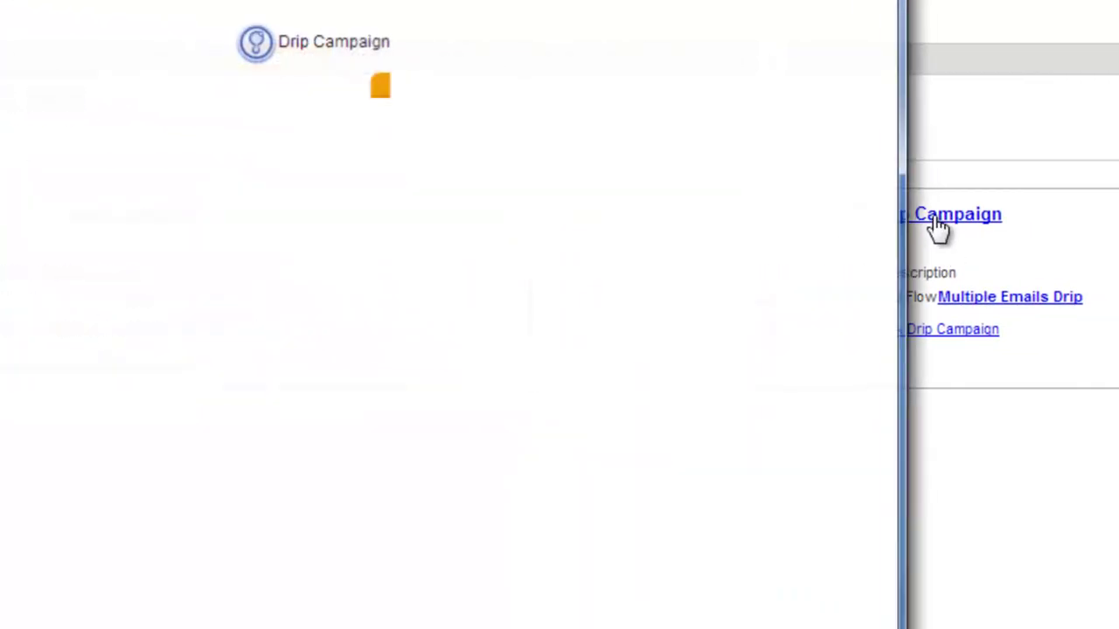
triple_click(305, 165)
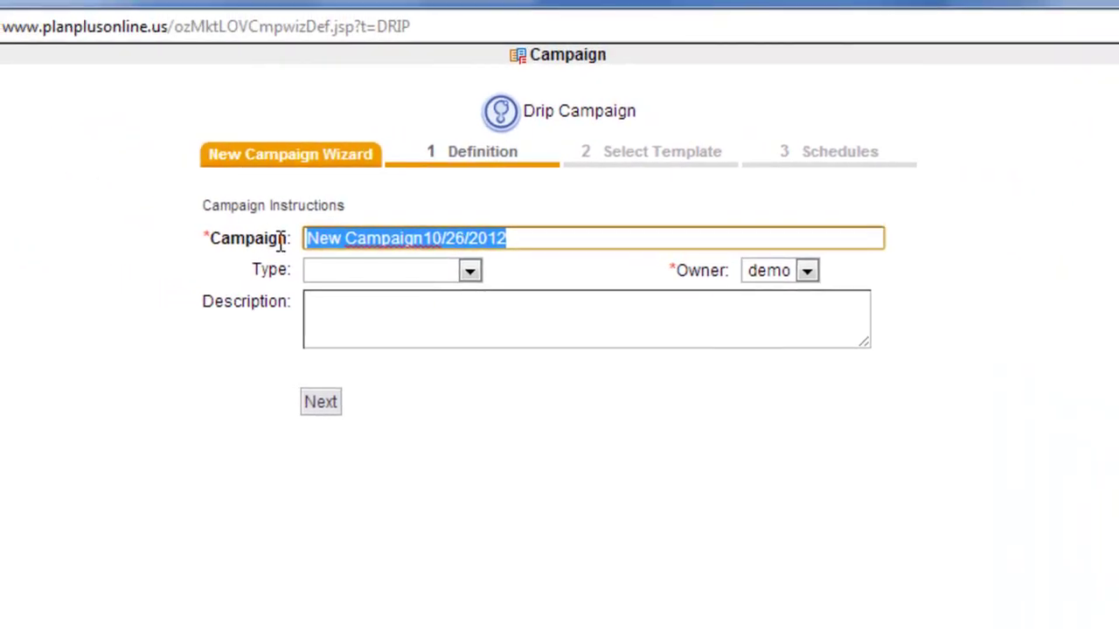
type("Birthday Drip")
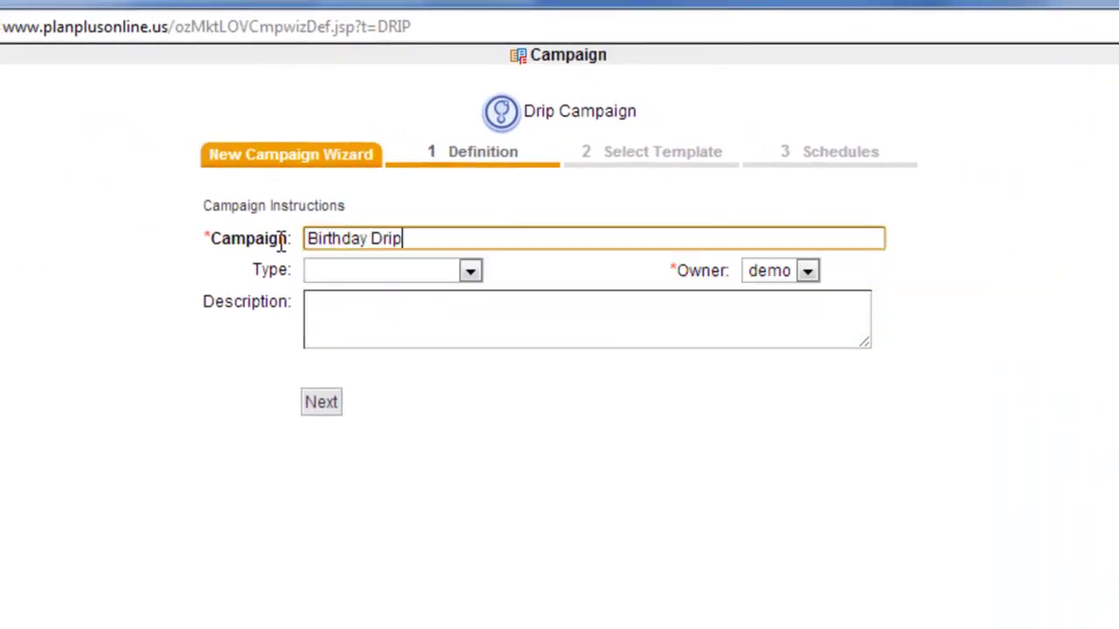
type("2")
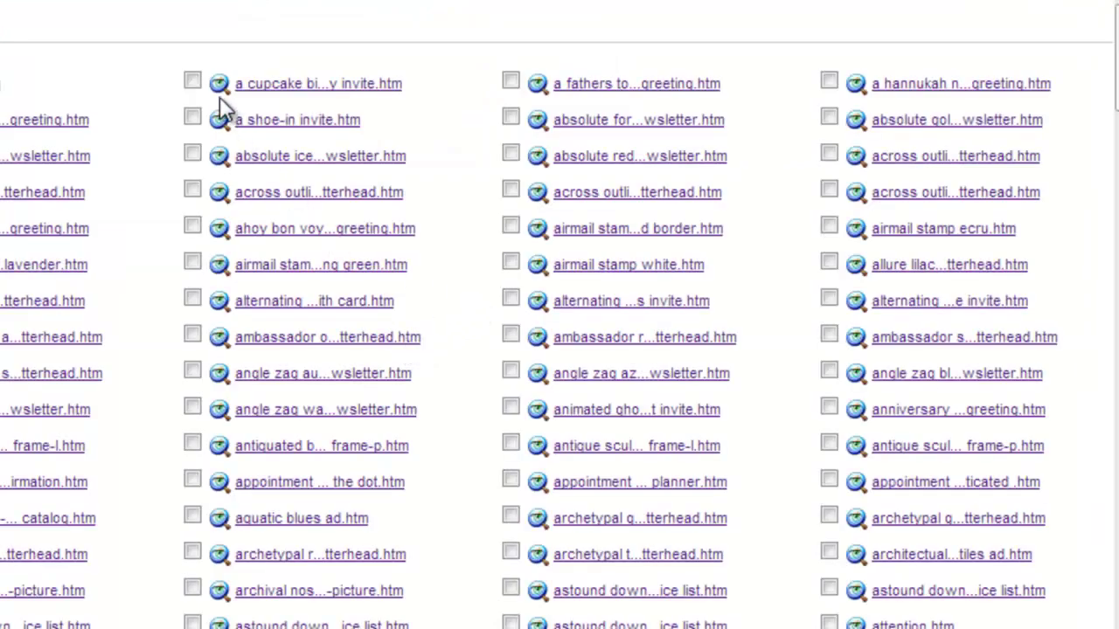
Preview the cupcake birthday invite template from the collection, read it through and close the preview
left_click(218, 84)
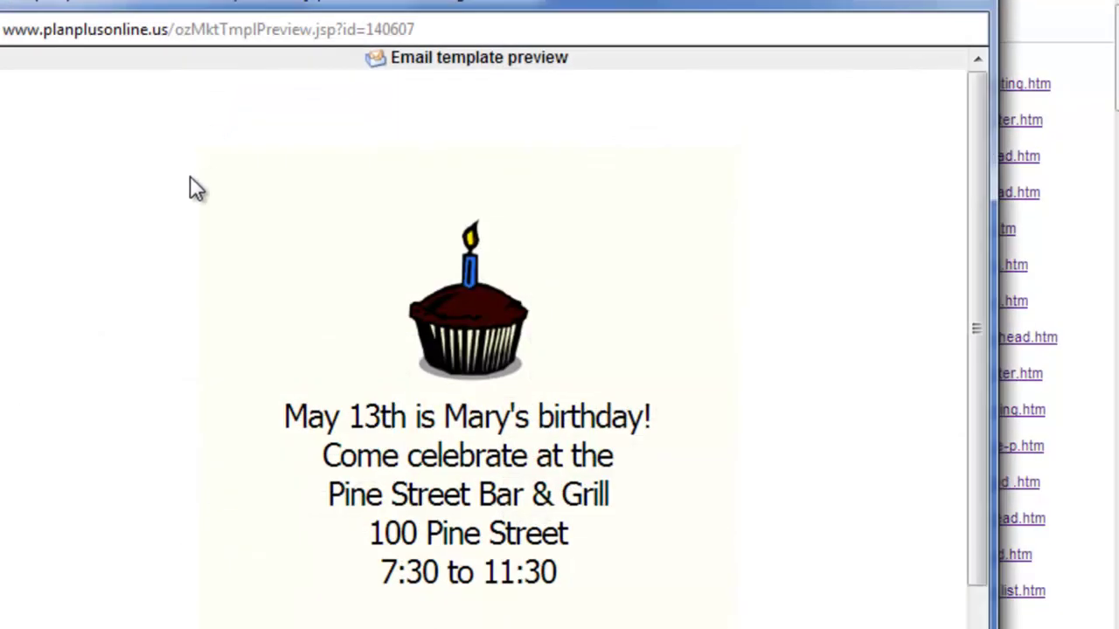
scroll(502, 459, "down", 3)
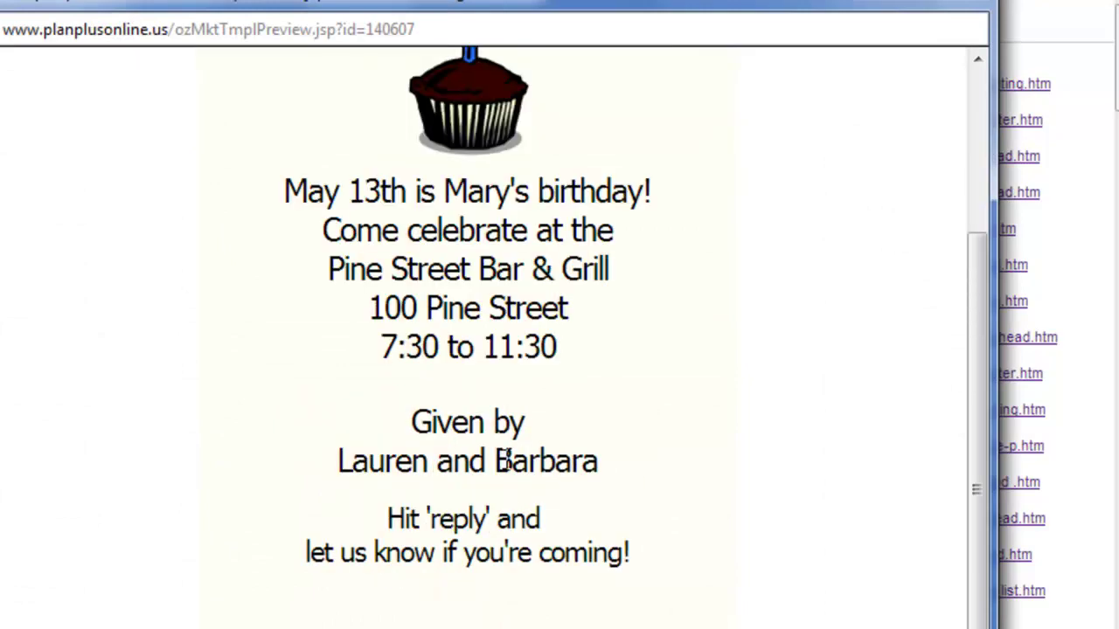
scroll(506, 461, "up", 3)
left_click(976, 7)
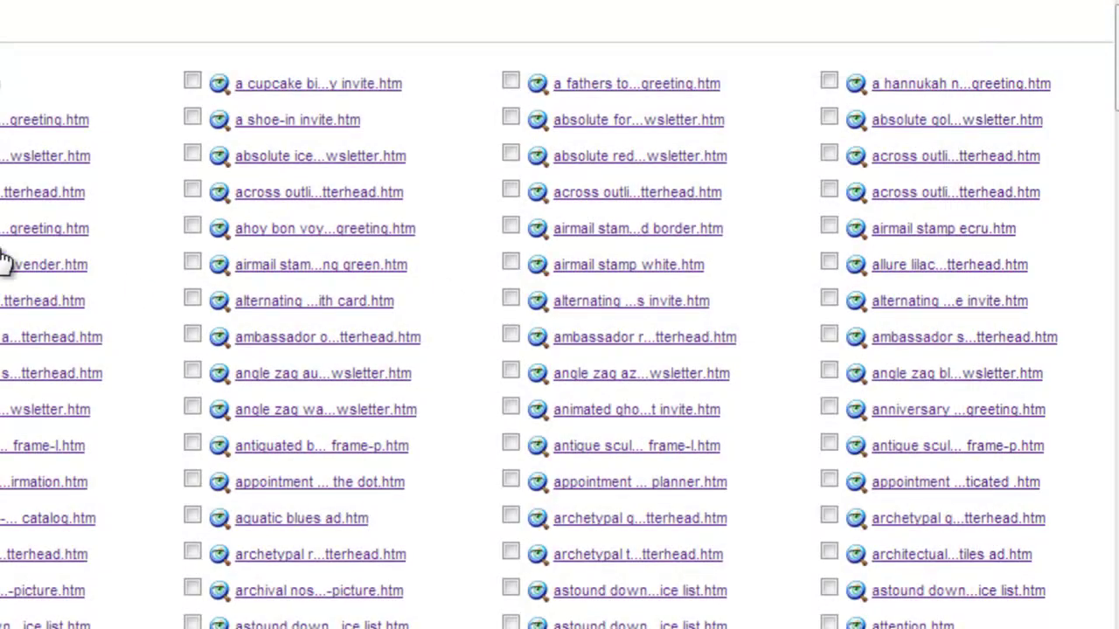
Select the cupcake birthday invite template in the collection and submit it for import into the campaign templates
left_click(192, 81)
scroll(750, 497, "down", 10)
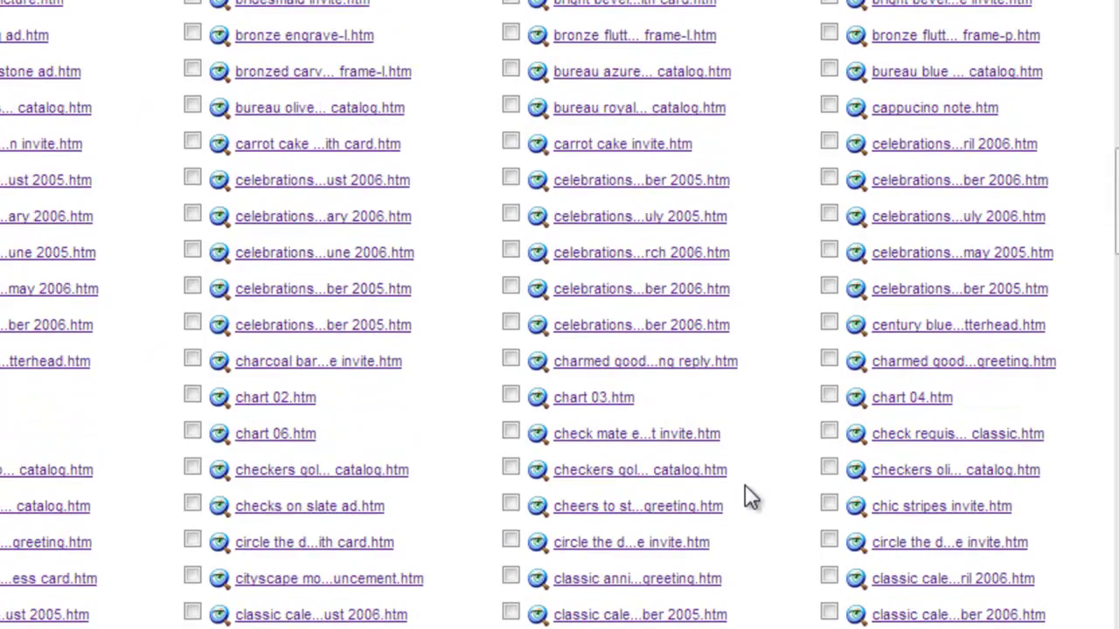
scroll(744, 497, "down", 15)
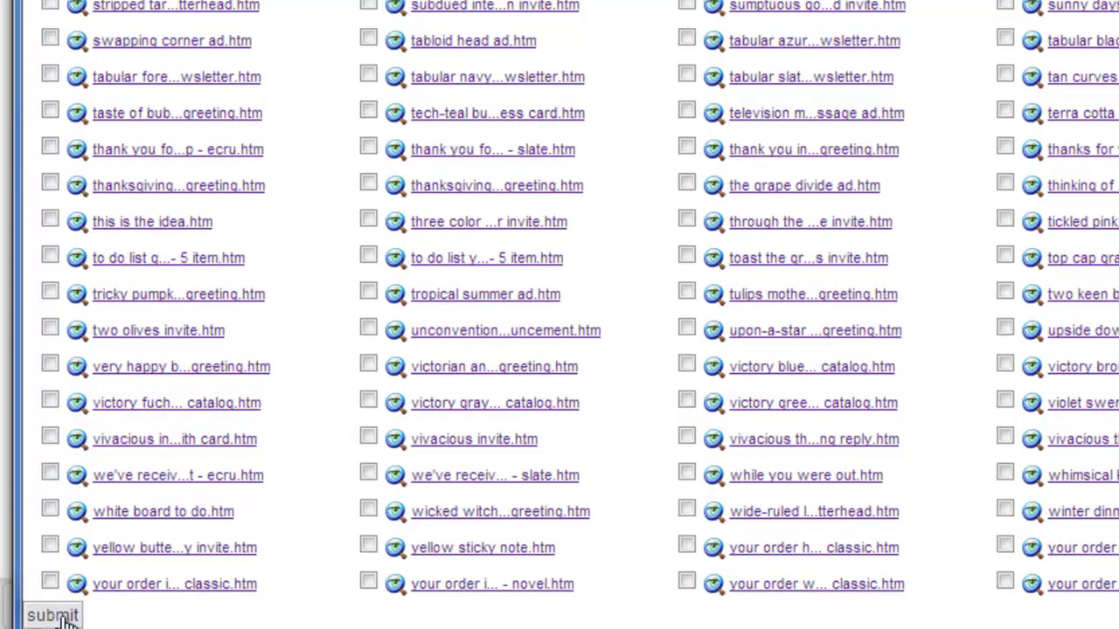
left_click(54, 615)
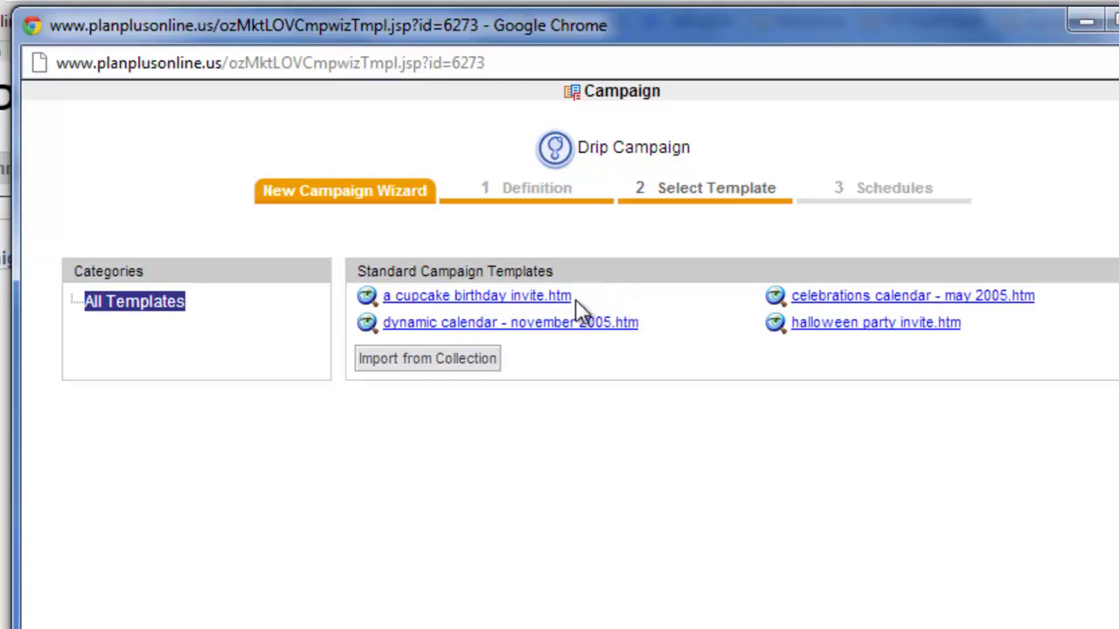
Choose the cupcake birthday invite template for Birthday Drip2 and submit a one-step schedule that sends it on day 1
left_click(466, 299)
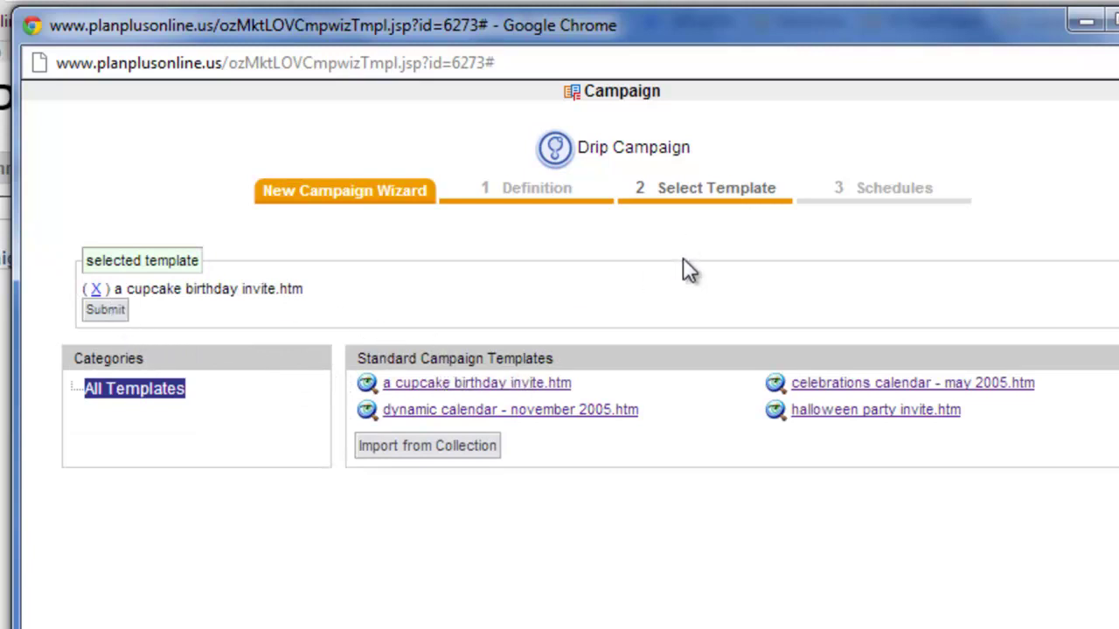
left_click(109, 311)
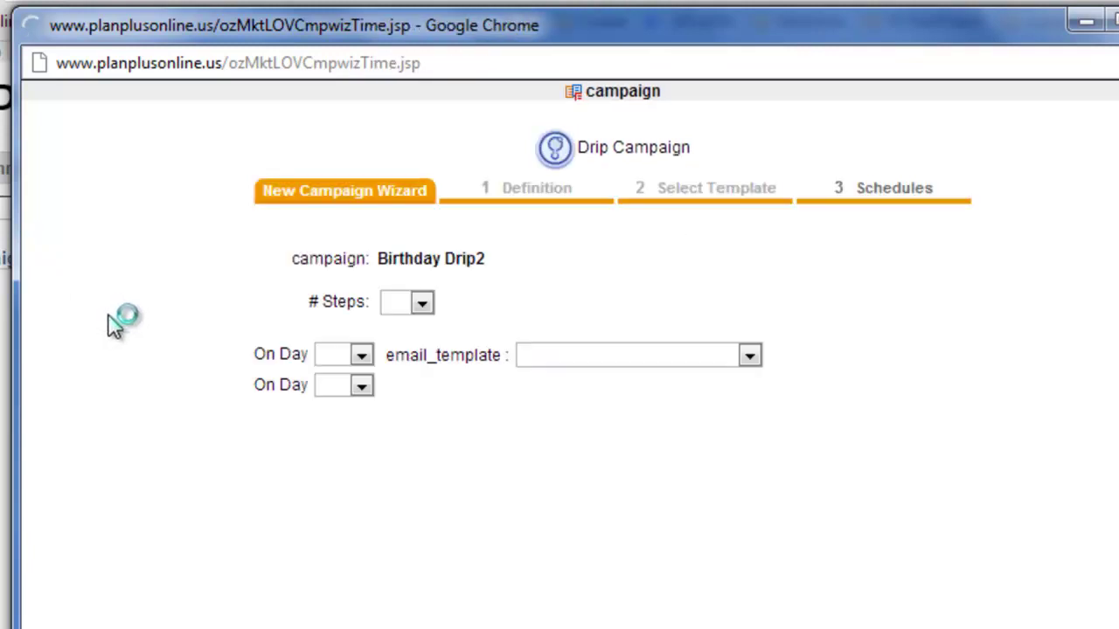
left_click(420, 303)
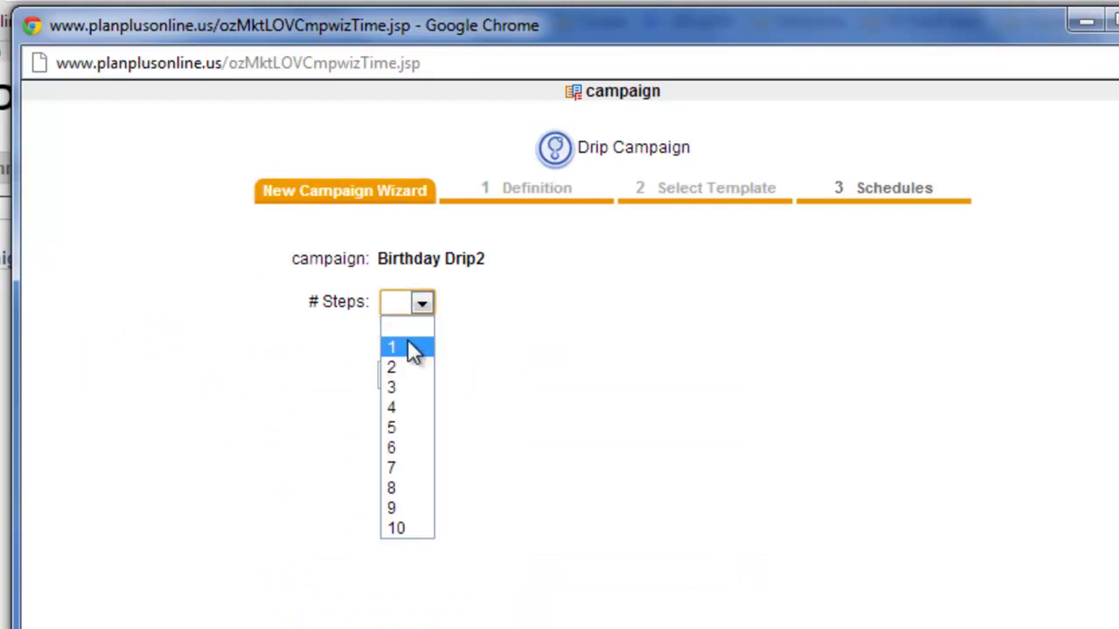
left_click(414, 350)
left_click(361, 355)
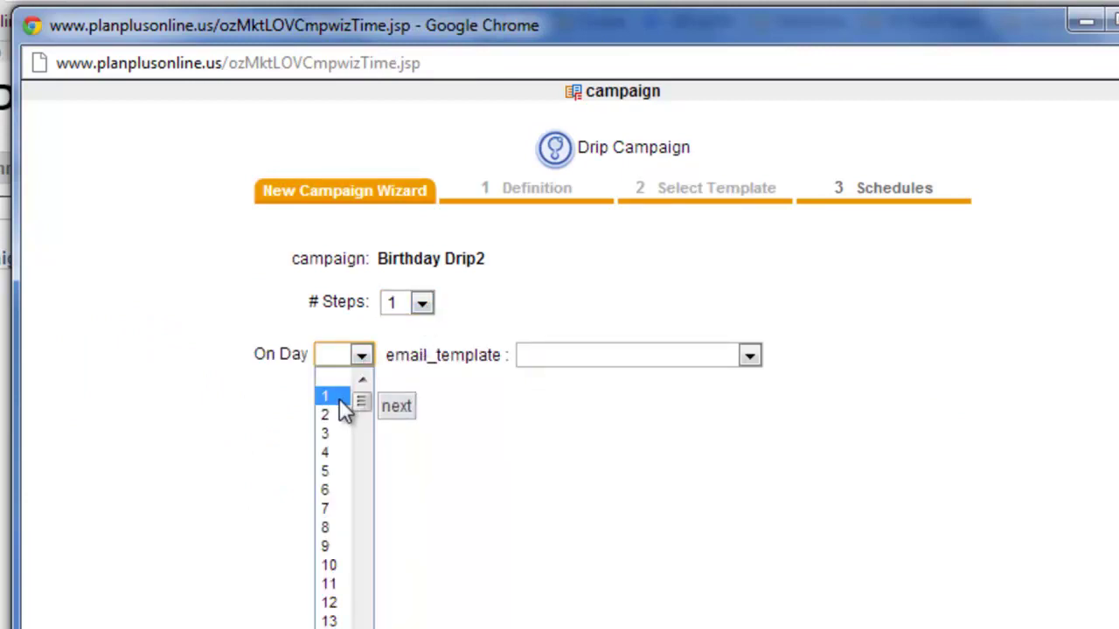
left_click(339, 396)
left_click(590, 359)
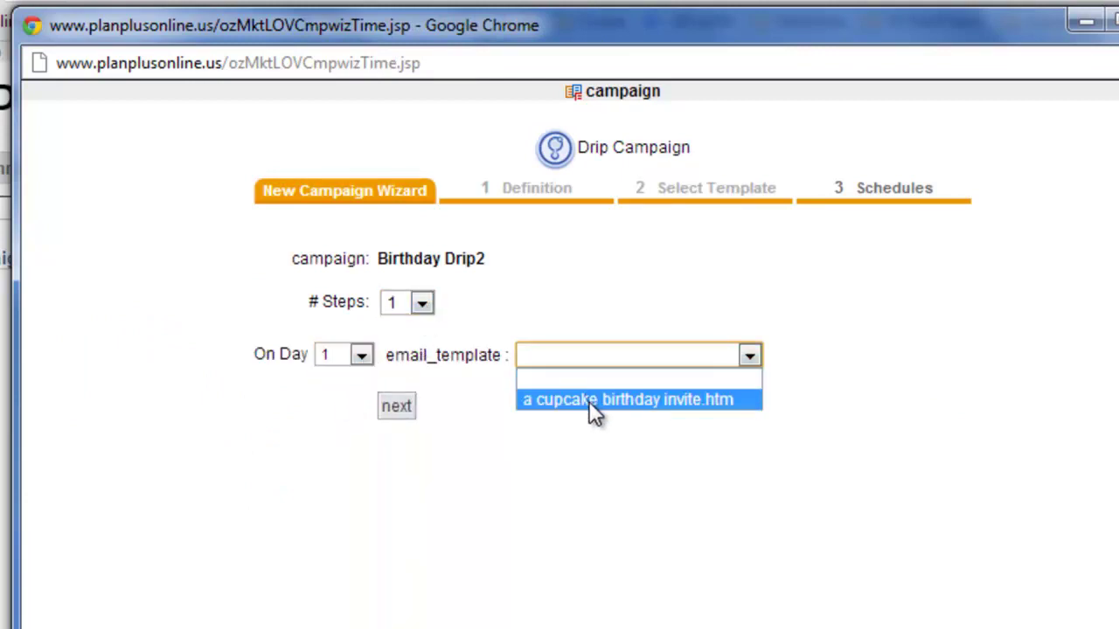
left_click(592, 399)
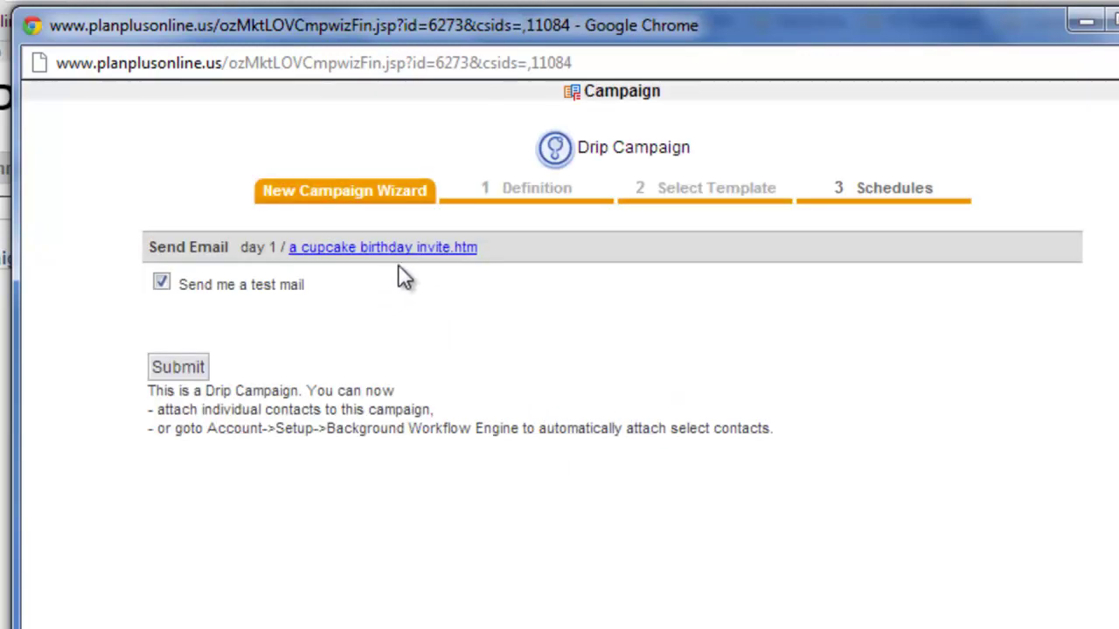
left_click(182, 371)
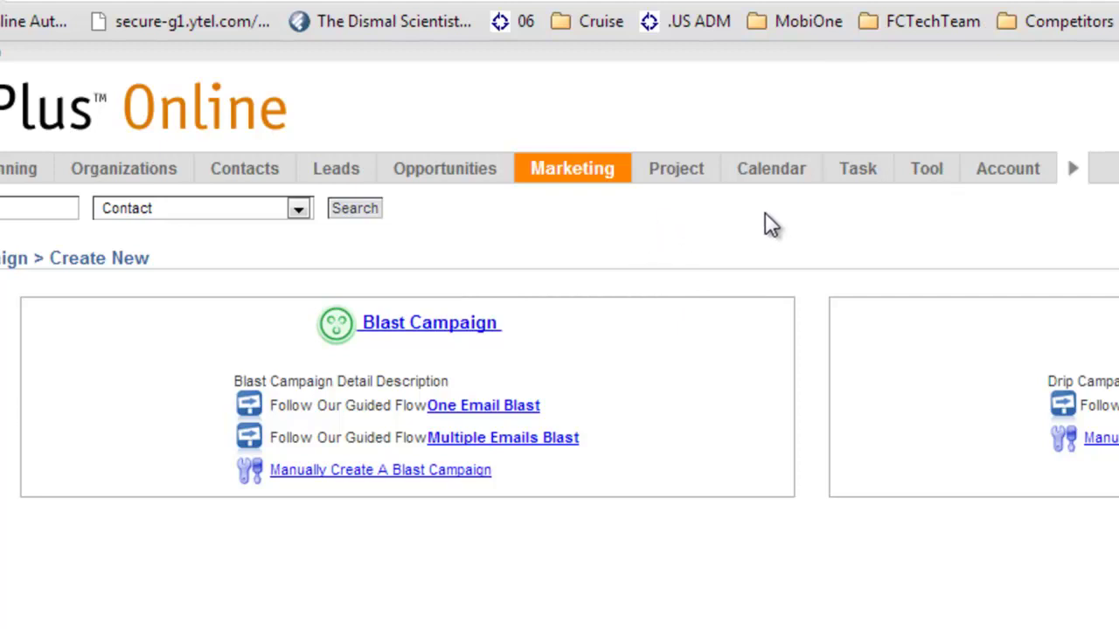
Open the organization's outbound email settings in the account setup to review the SMTP and sender fields
mouse_move(1014, 180)
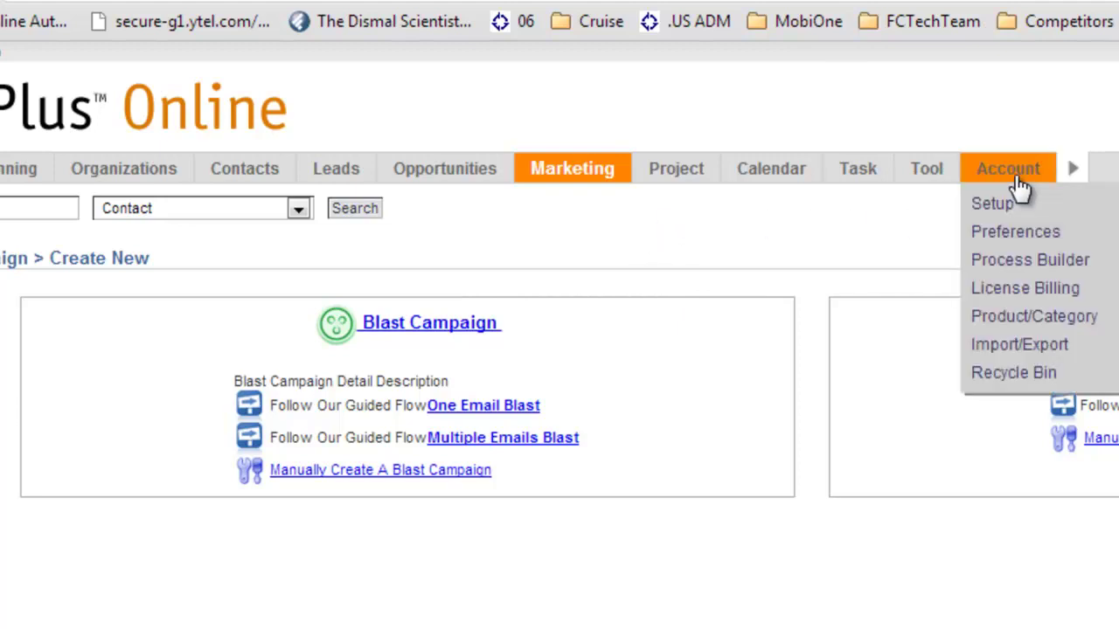
left_click(995, 205)
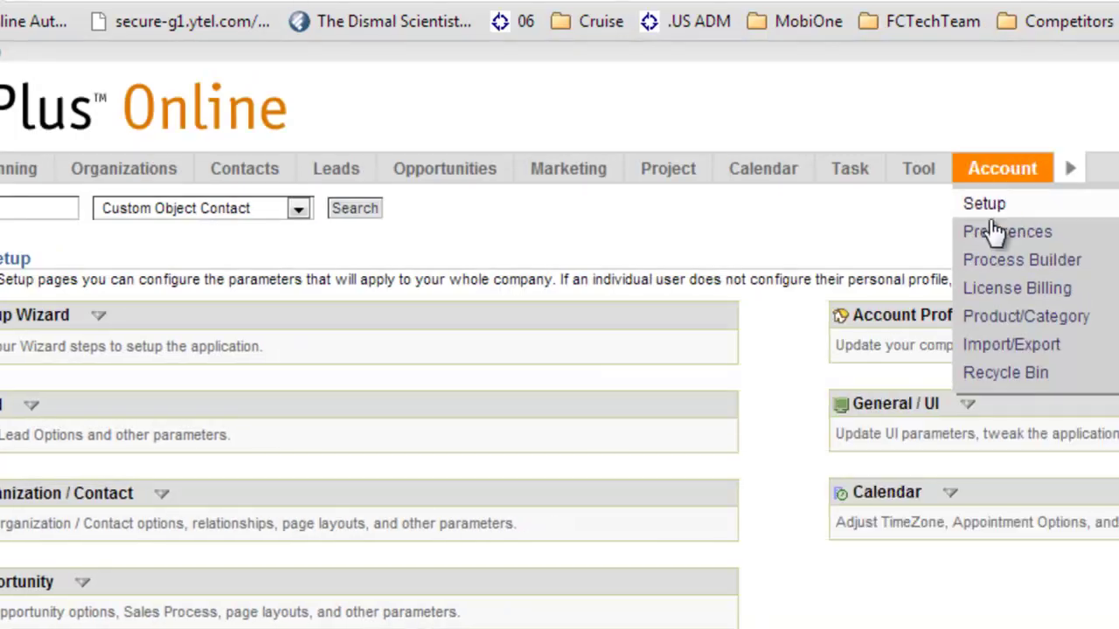
mouse_move(687, 325)
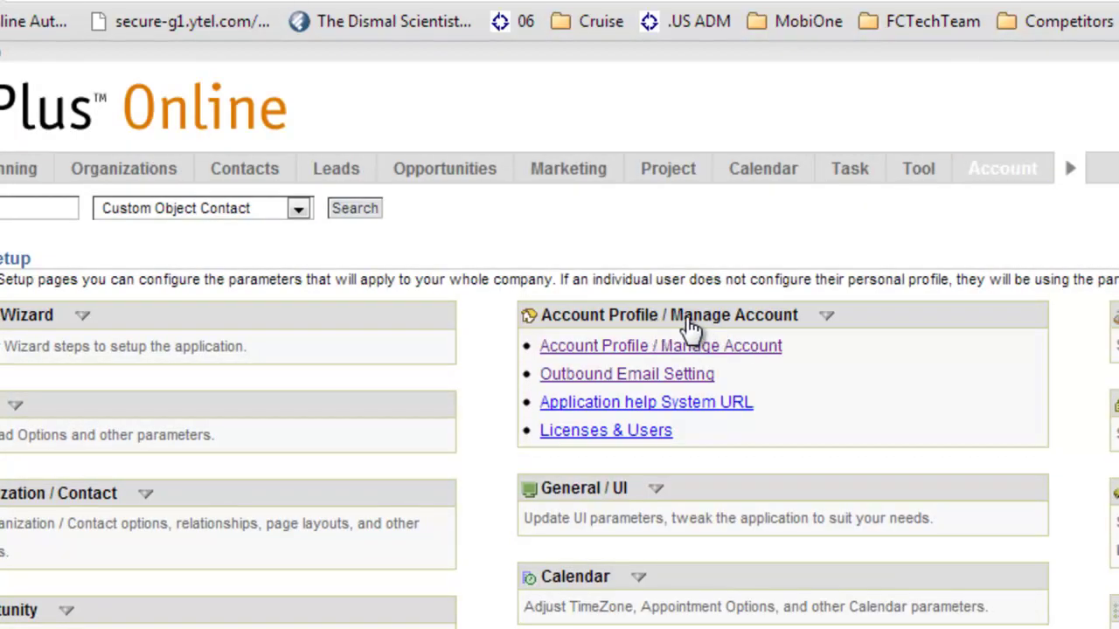
left_click(647, 374)
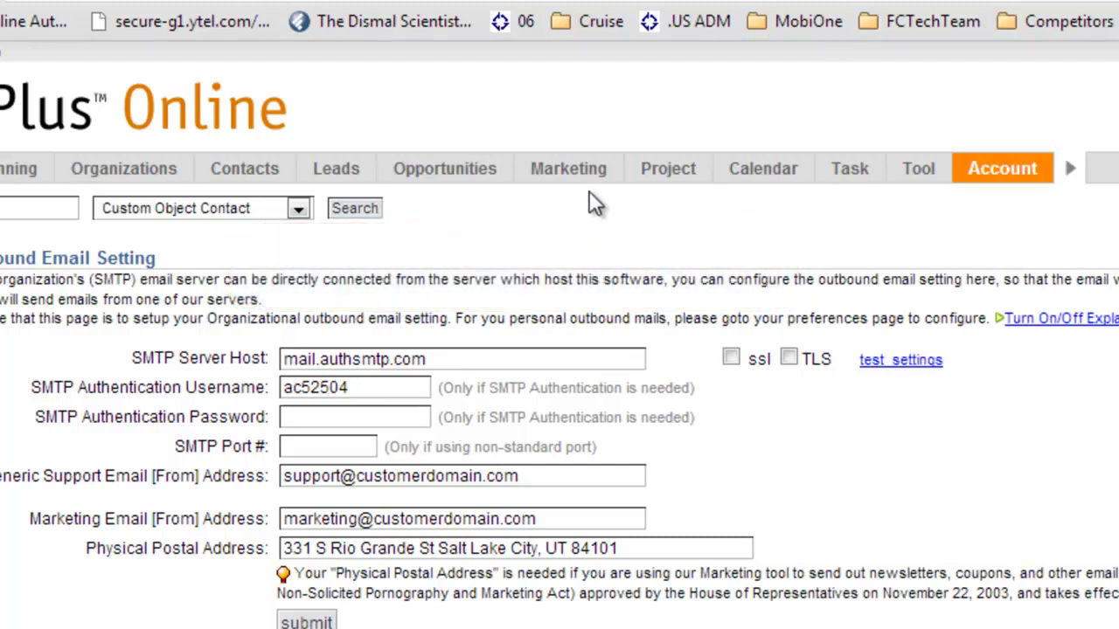
Open the day 1 email template of the Birthday Drip2 campaign for editing and set its email subject to "Happy Birthday"
left_click(563, 172)
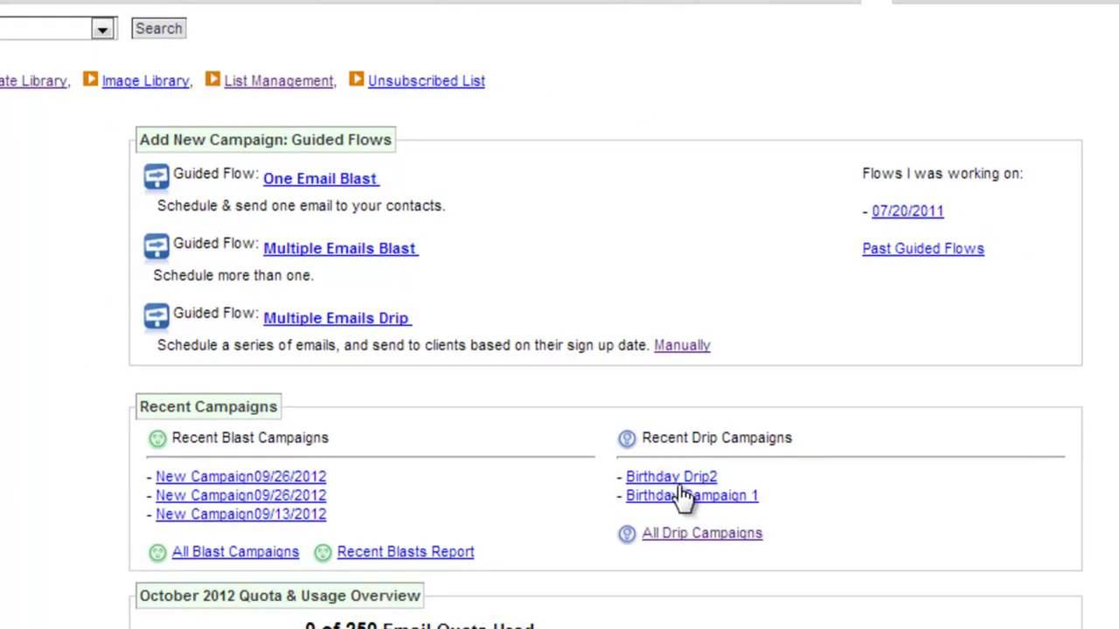
left_click(710, 480)
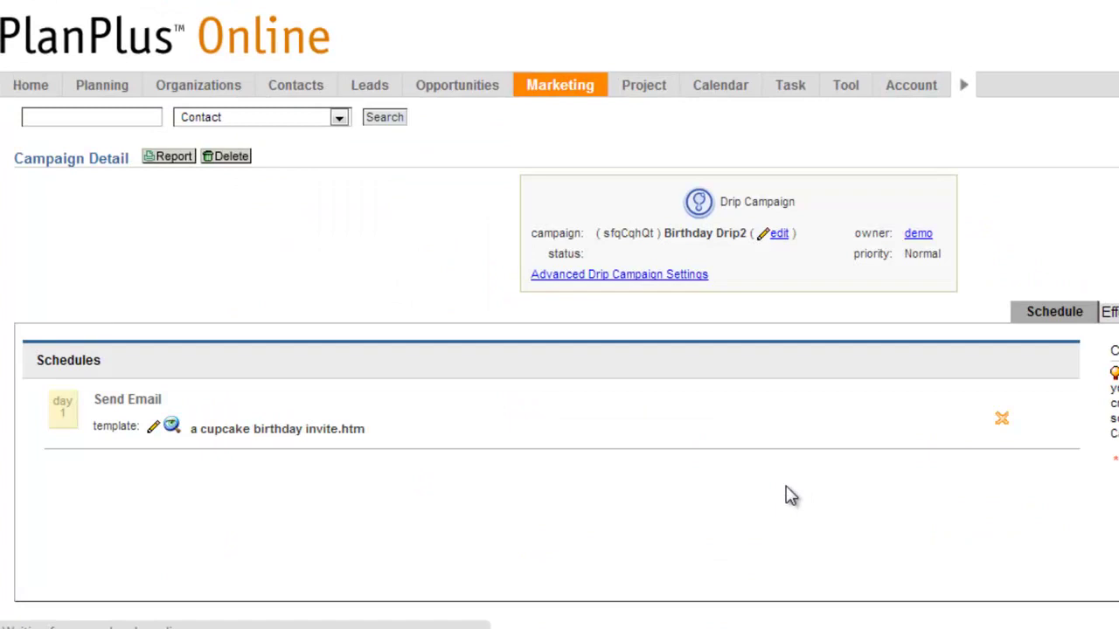
left_click(154, 429)
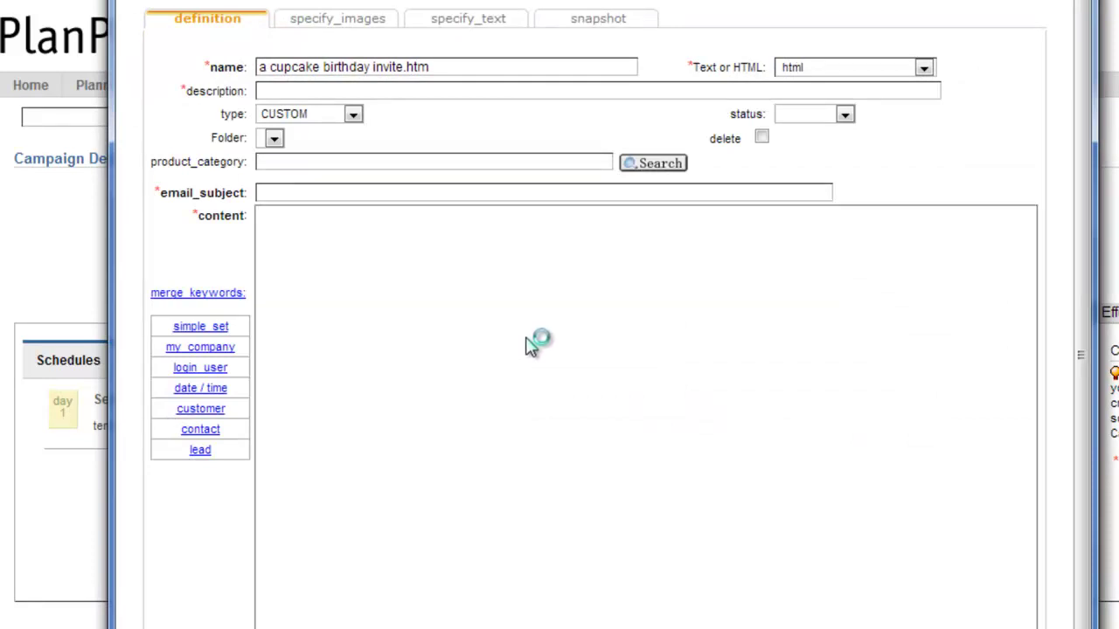
left_click(283, 191)
type("Hap")
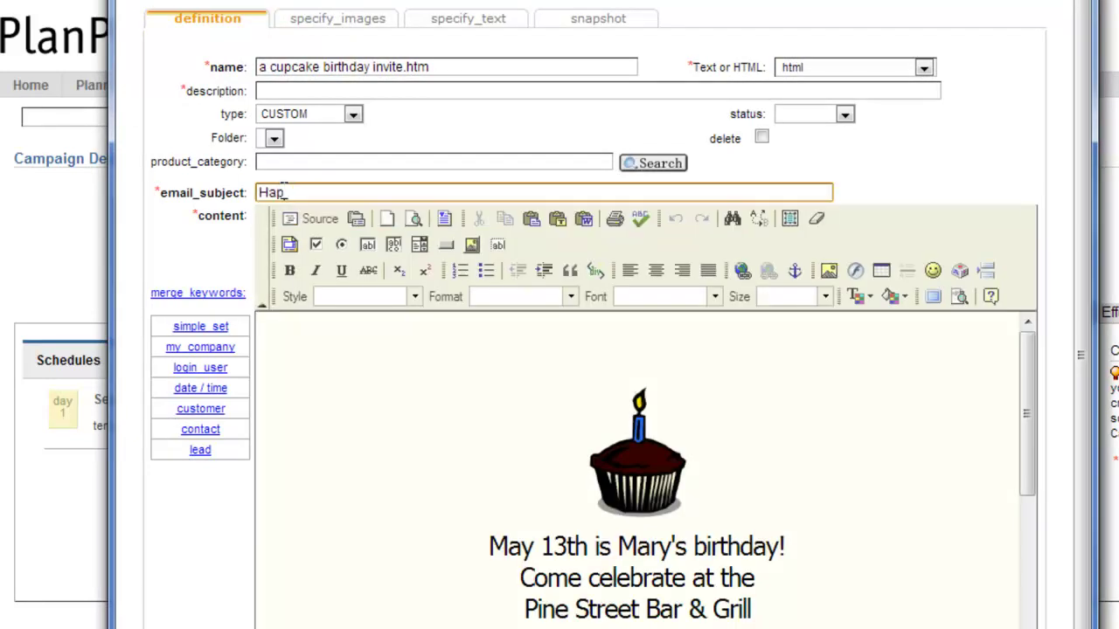
type("py Birthday")
Replace the party invitation lines below the cupcake with "Happy Birthday" and, on a new line, "Thinking of you on this special day"
left_click(349, 438)
left_click(617, 577)
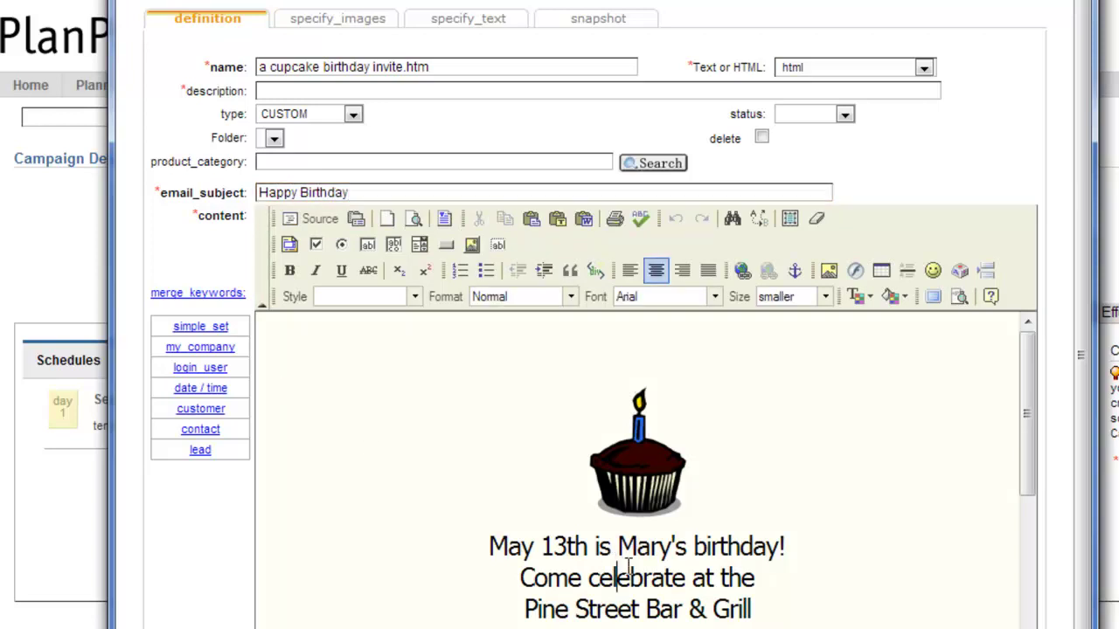
scroll(560, 525, "down", 3)
left_click_drag(508, 438, 713, 568)
key("BackSpace")
key("BackSpace")
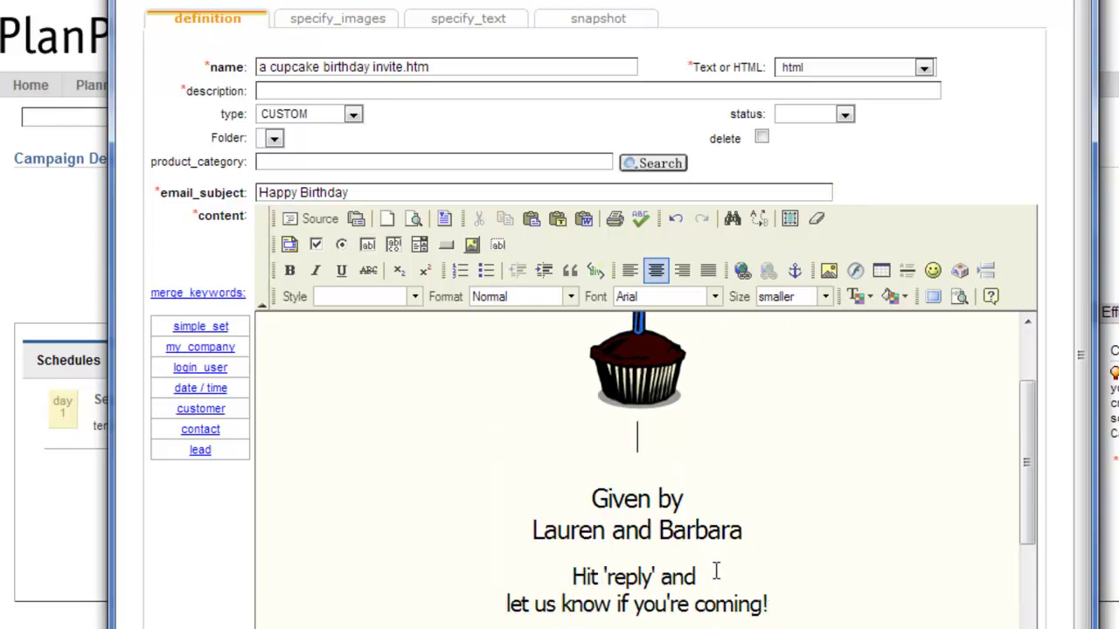
type("Happy Birthday")
key("Return")
type("Thinking of you on this special da")
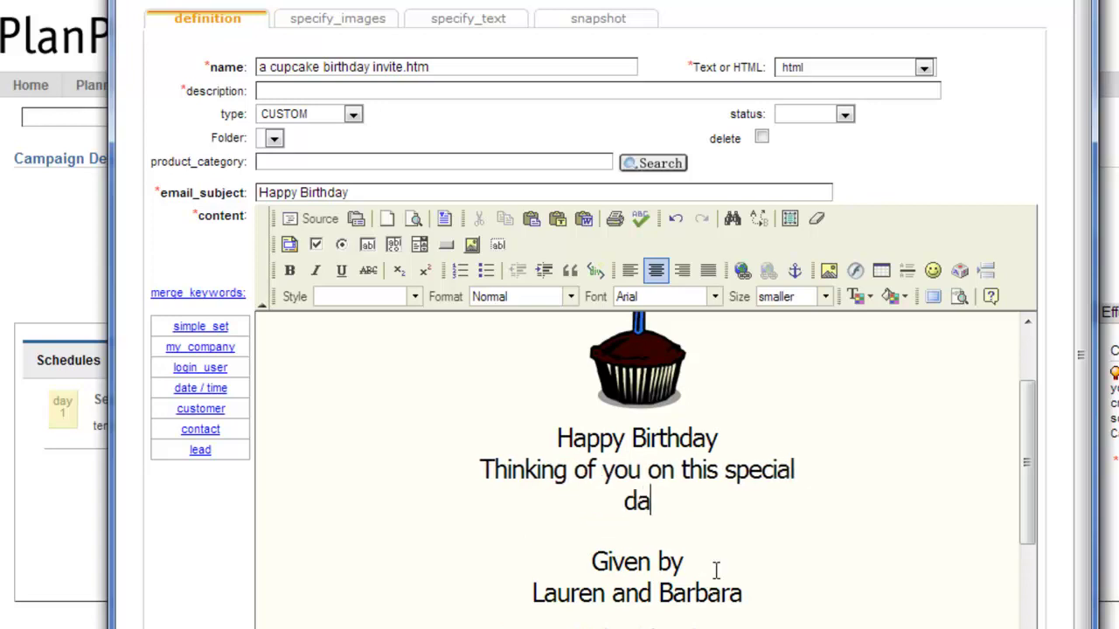
type("y")
Delete the "Given by" and reply request lines from the email body and end the greeting with an exclamation mark
scroll(754, 573, "down", 2)
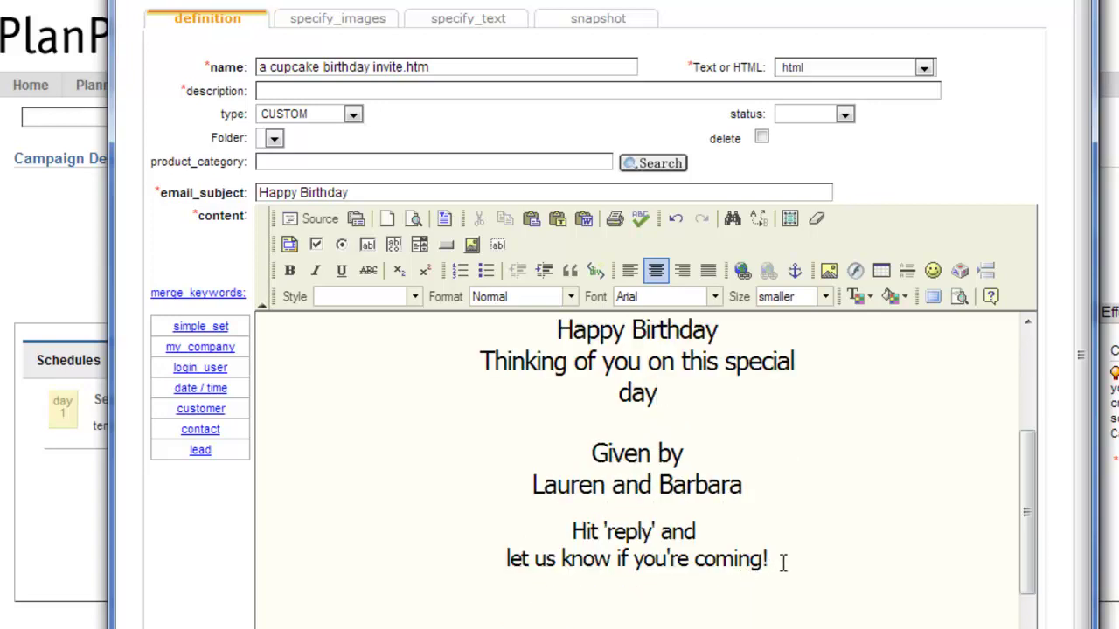
left_click_drag(774, 561, 564, 452)
key("BackSpace")
key("BackSpace")
key("BackSpace")
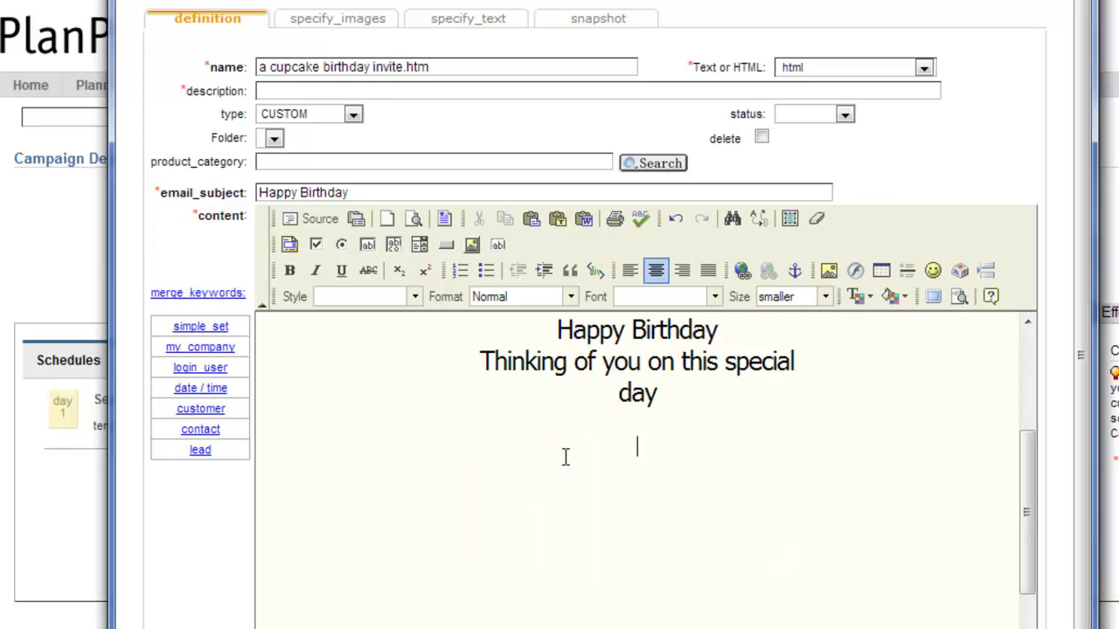
scroll(694, 501, "up", 2)
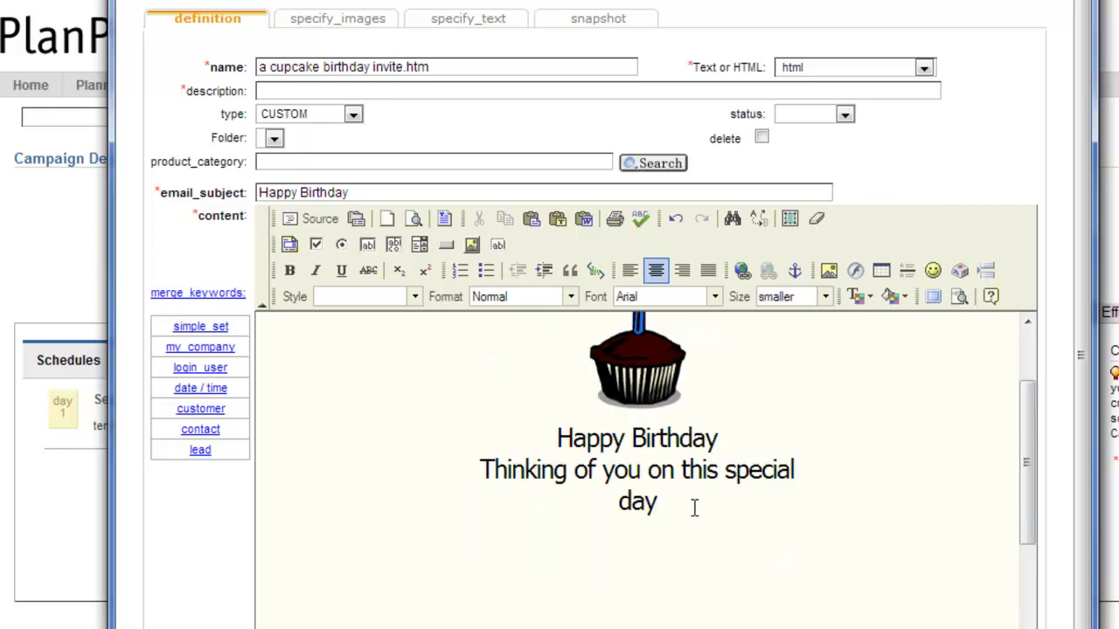
type("!")
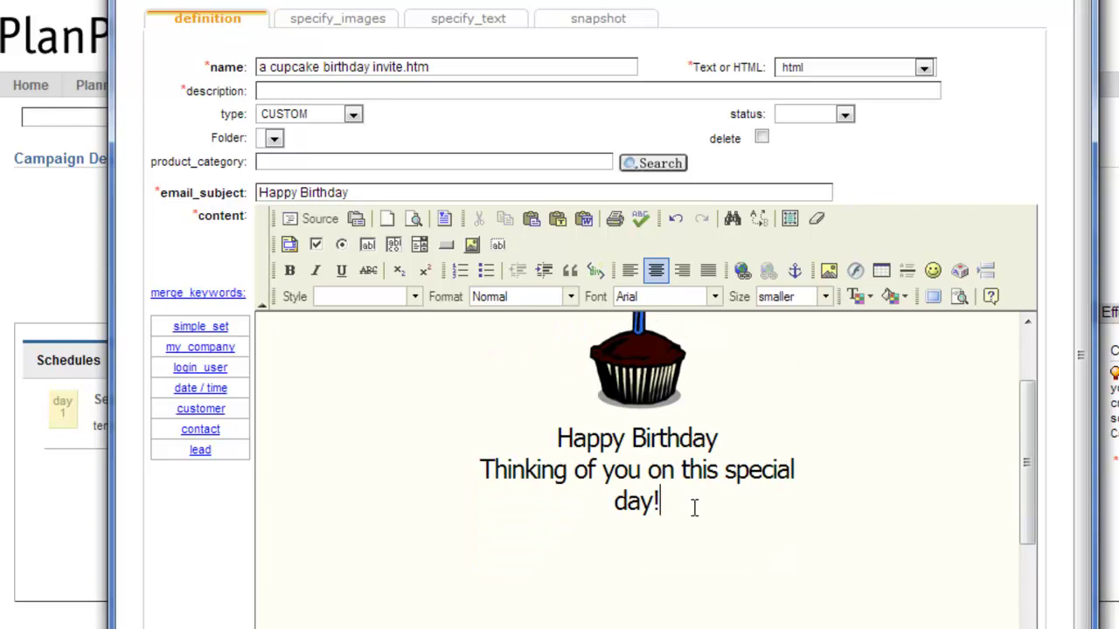
scroll(729, 515, "up", 2)
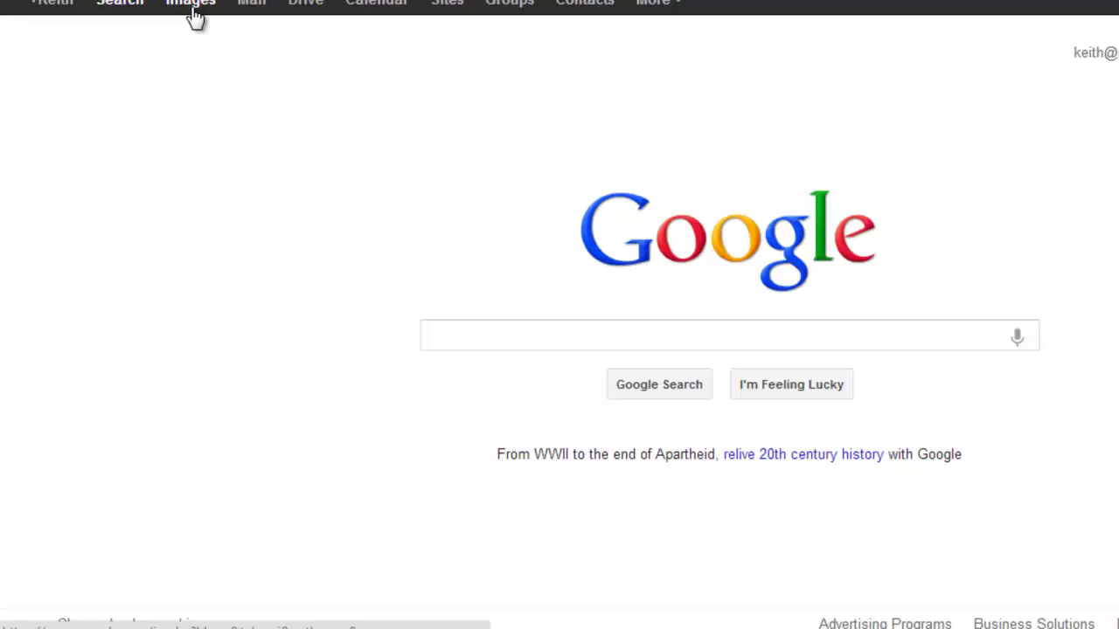
Switch to Google Images and search for "birthday cake"
left_click(192, 9)
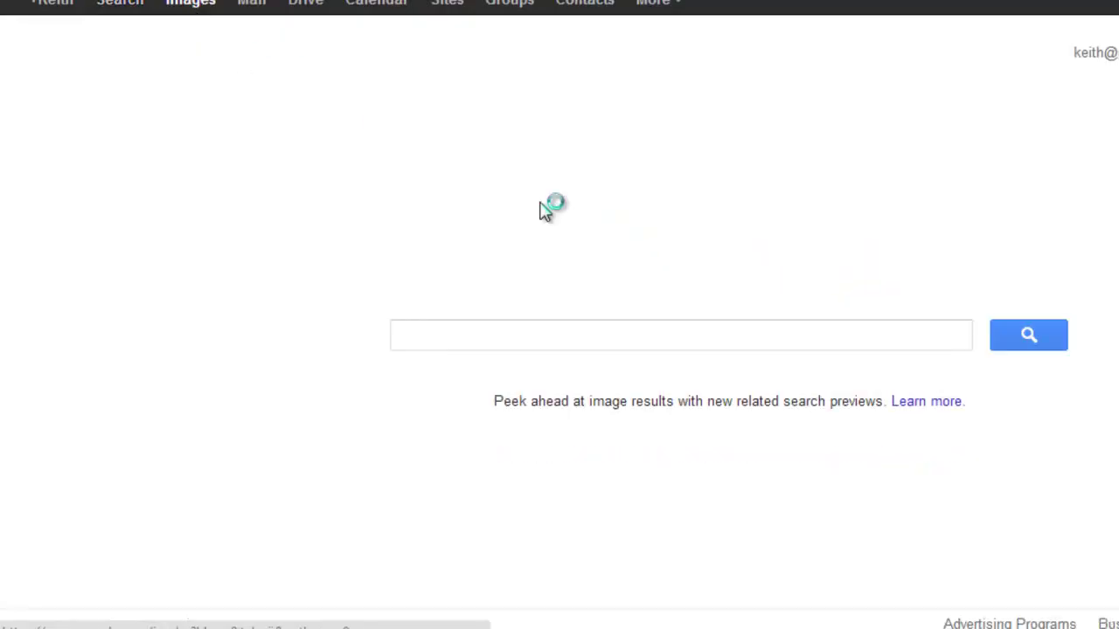
type("bir")
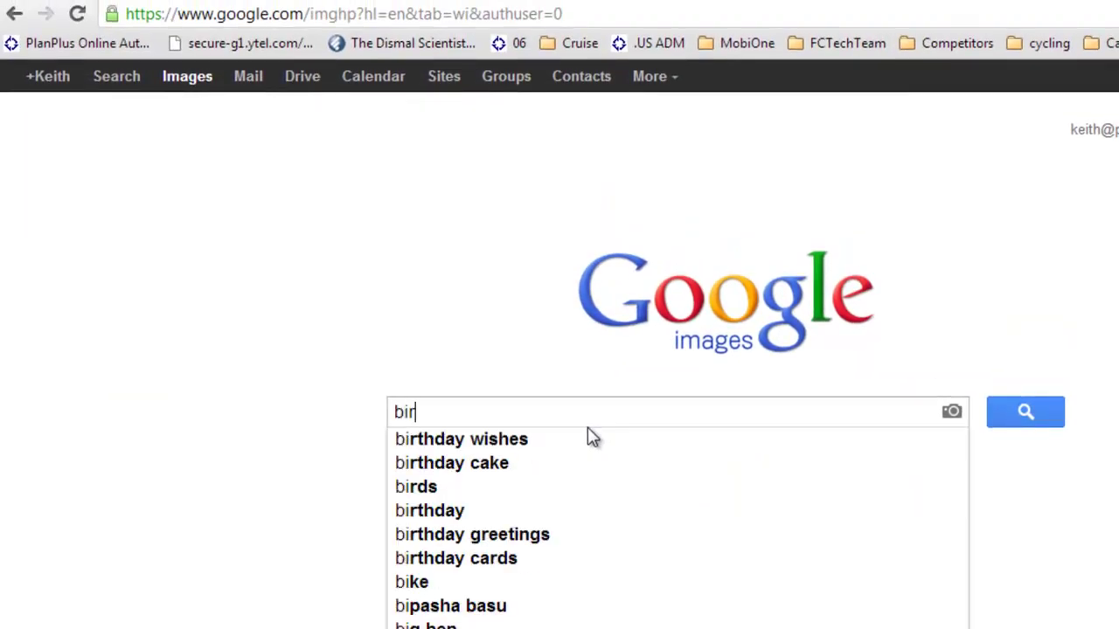
type("thday cake")
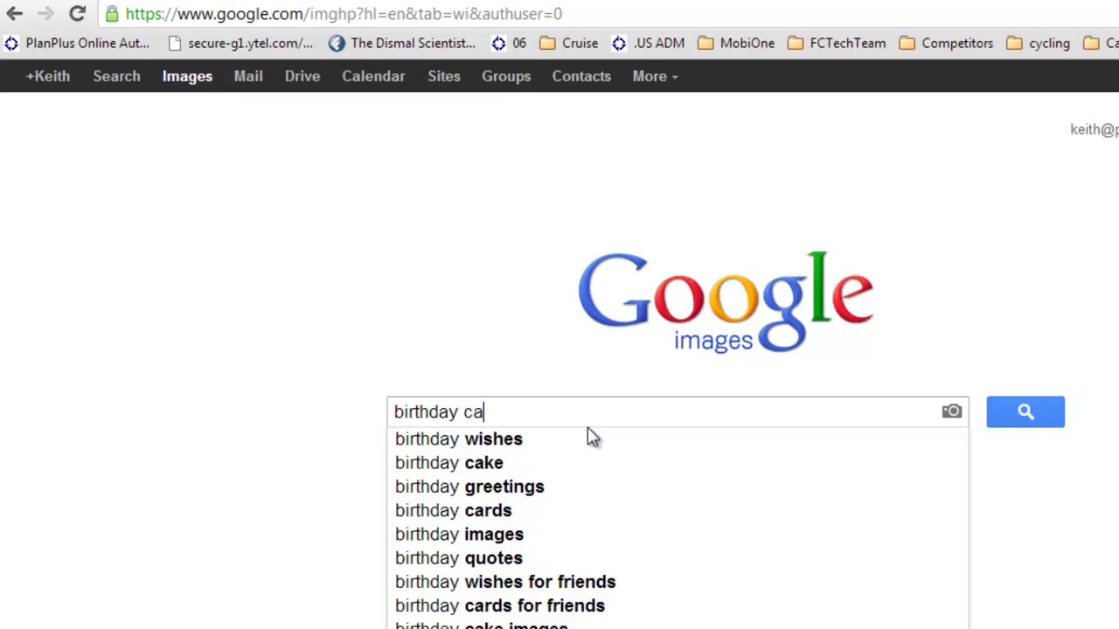
key("Return")
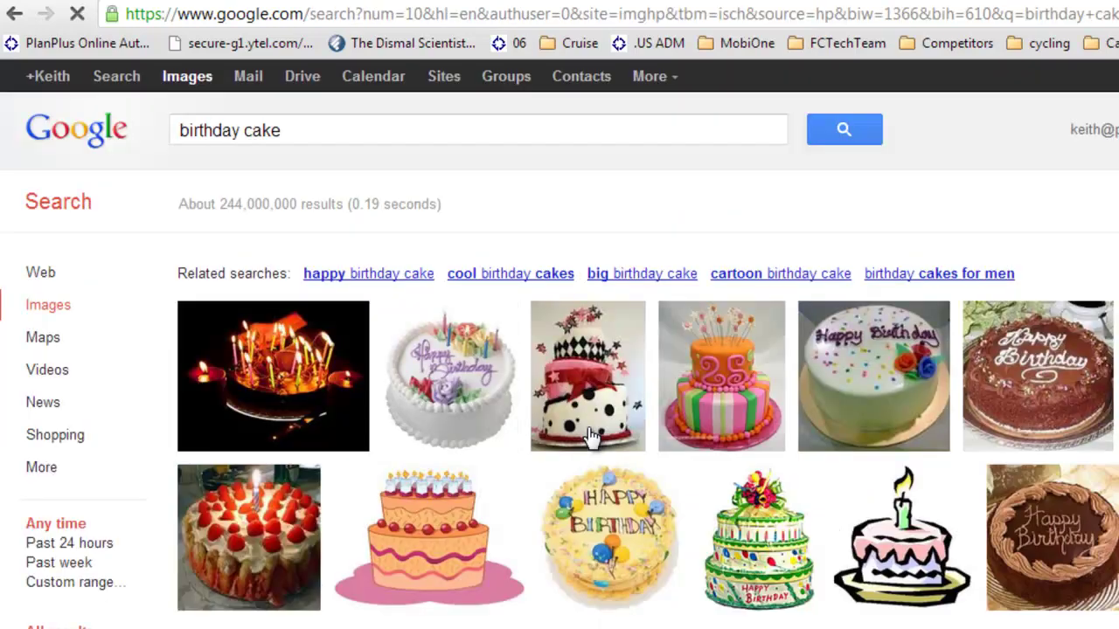
Save the clip-art chocolate cake with blue candles to the Desktop as a JPEG named birhtdaycake
mouse_move(911, 580)
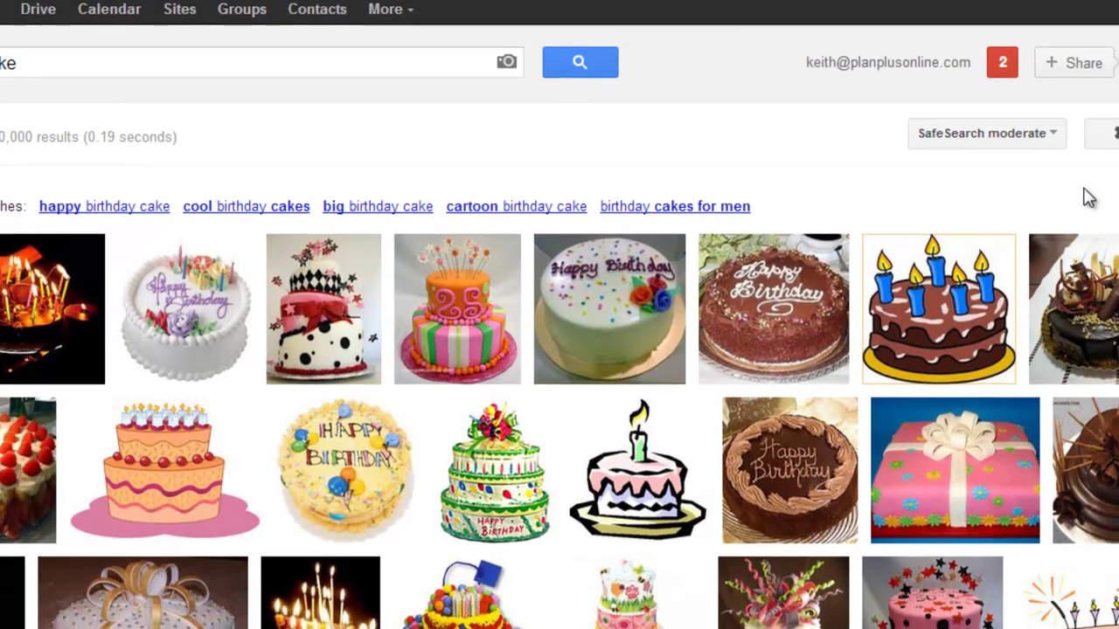
mouse_move(987, 477)
right_click(889, 428)
left_click(944, 611)
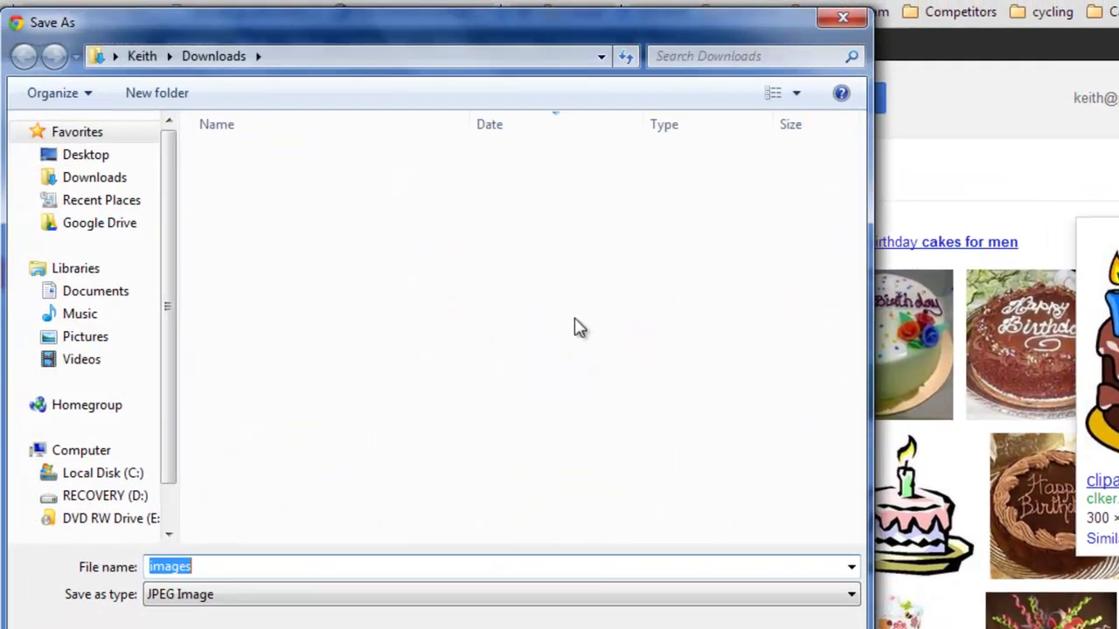
type("birhtdaycake")
left_click(85, 154)
key("Return")
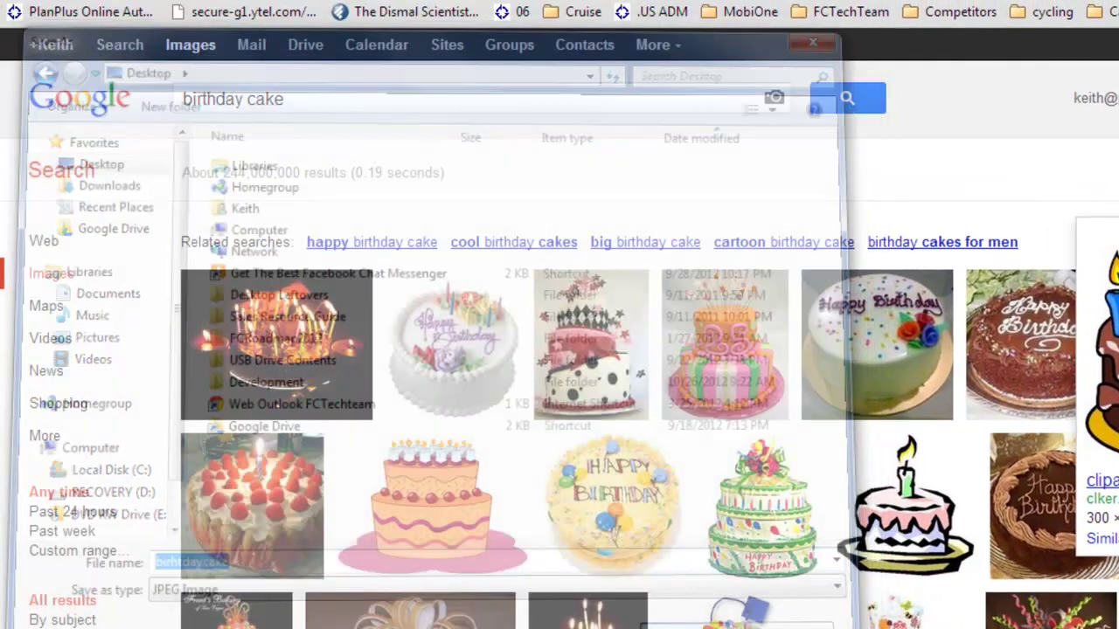
scroll(1049, 438, "down", 1)
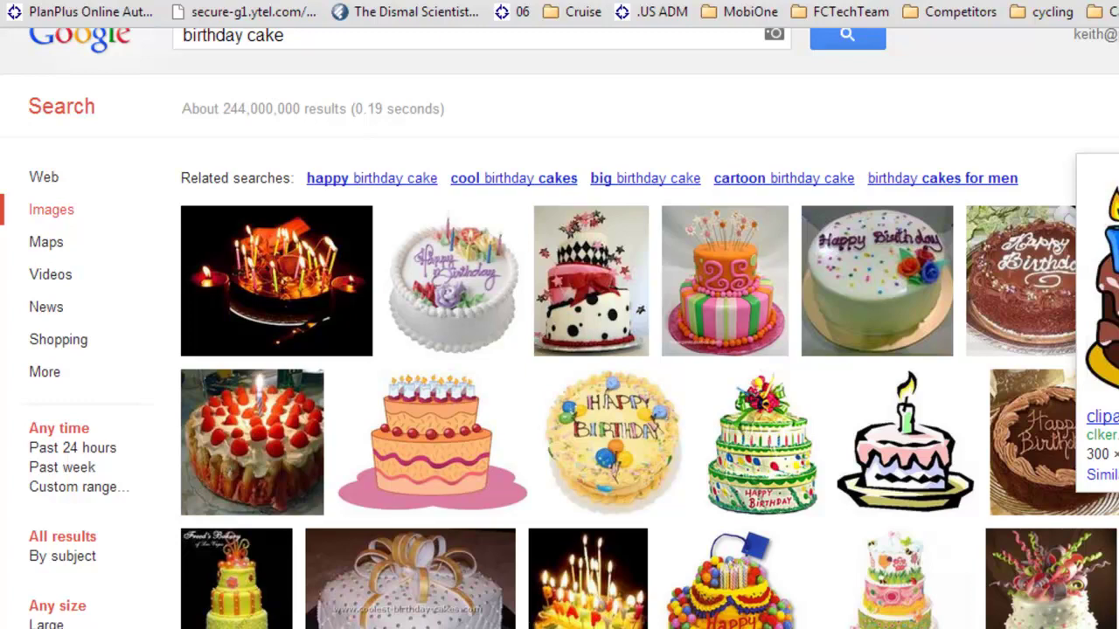
Switch back to the PlanPlus Online email template and open the image properties of the cupcake picture
key("ctrl+Tab")
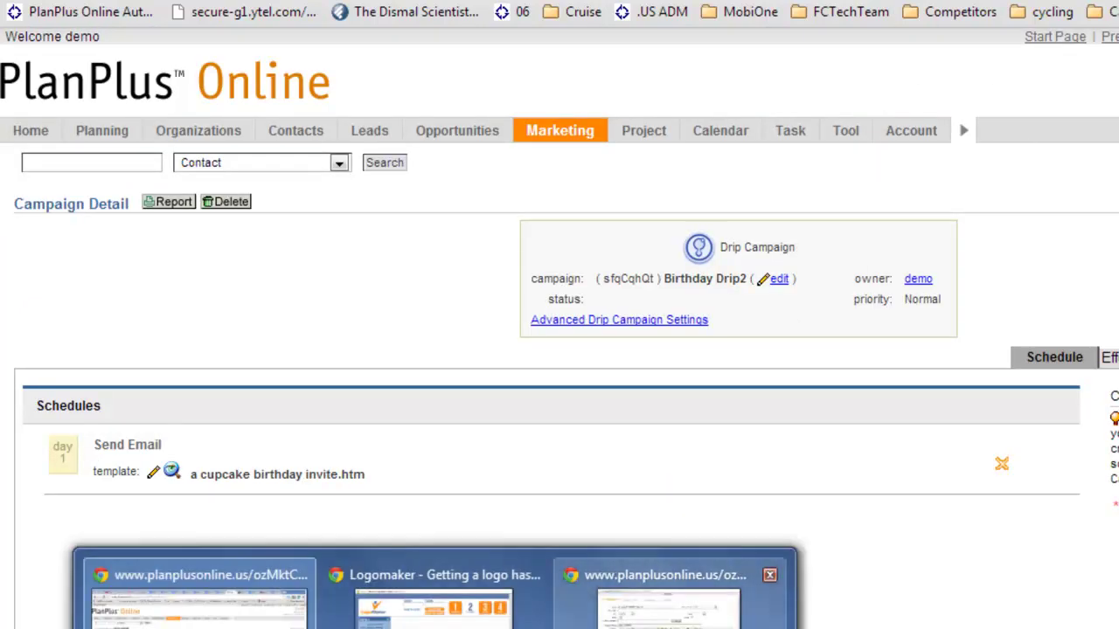
left_click(690, 600)
left_click(644, 505)
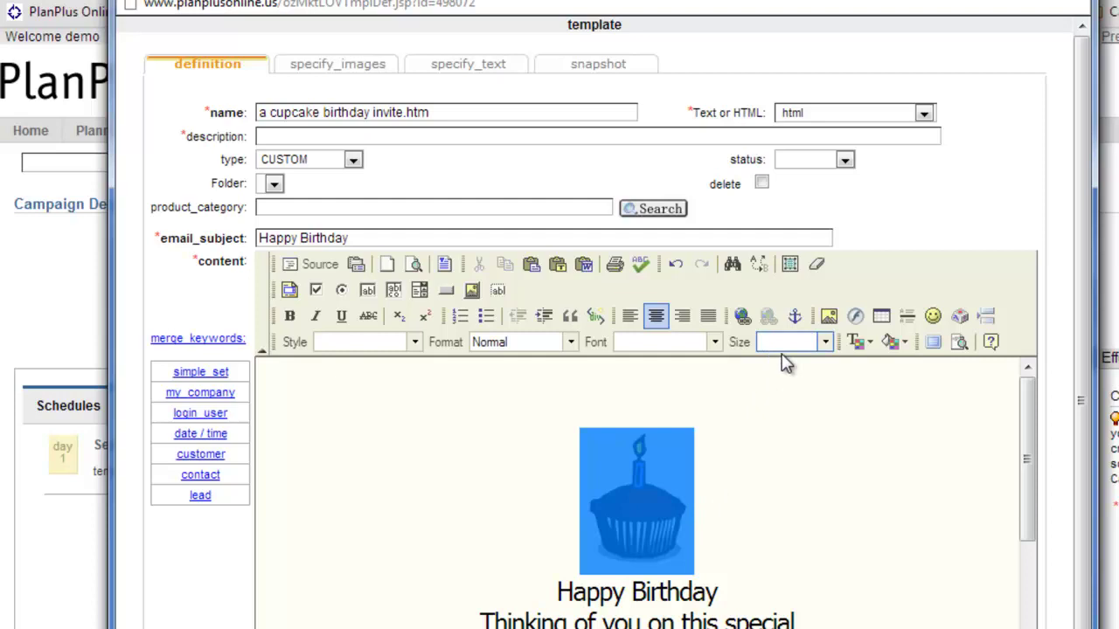
left_click(829, 316)
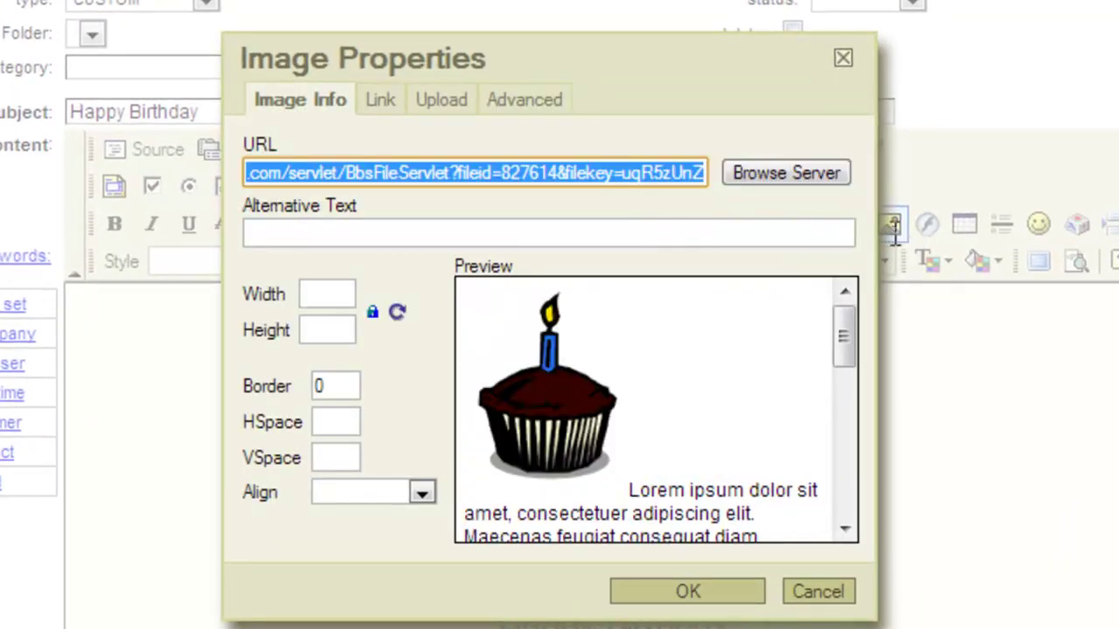
left_click(760, 172)
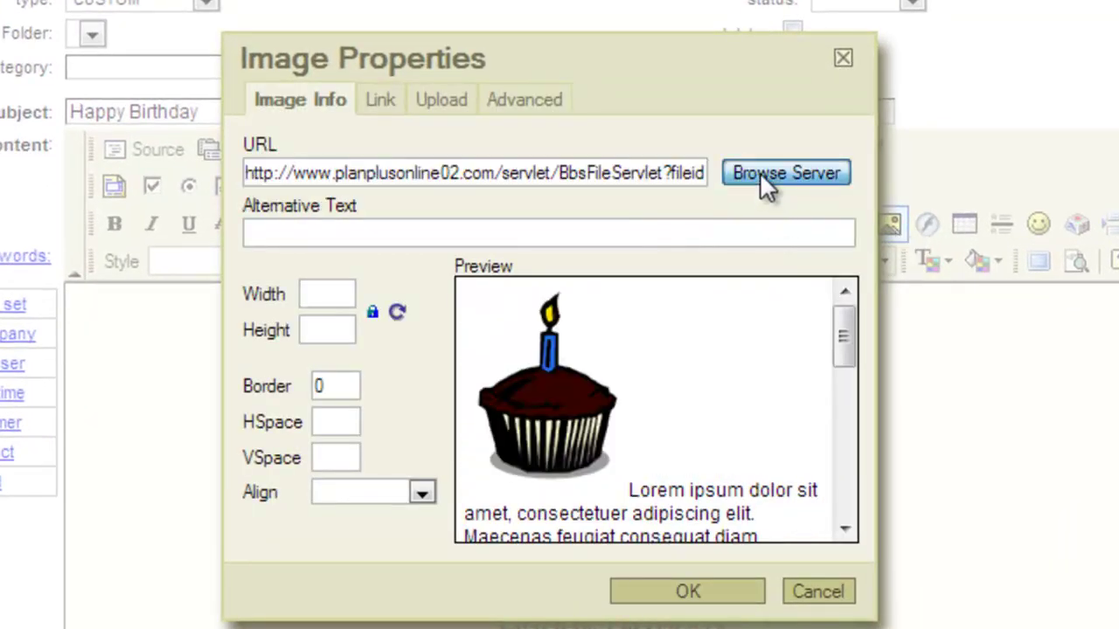
Upload birhtdaycake.jpg to the server and replace the cupcake picture with it
left_click(437, 103)
left_click(281, 121)
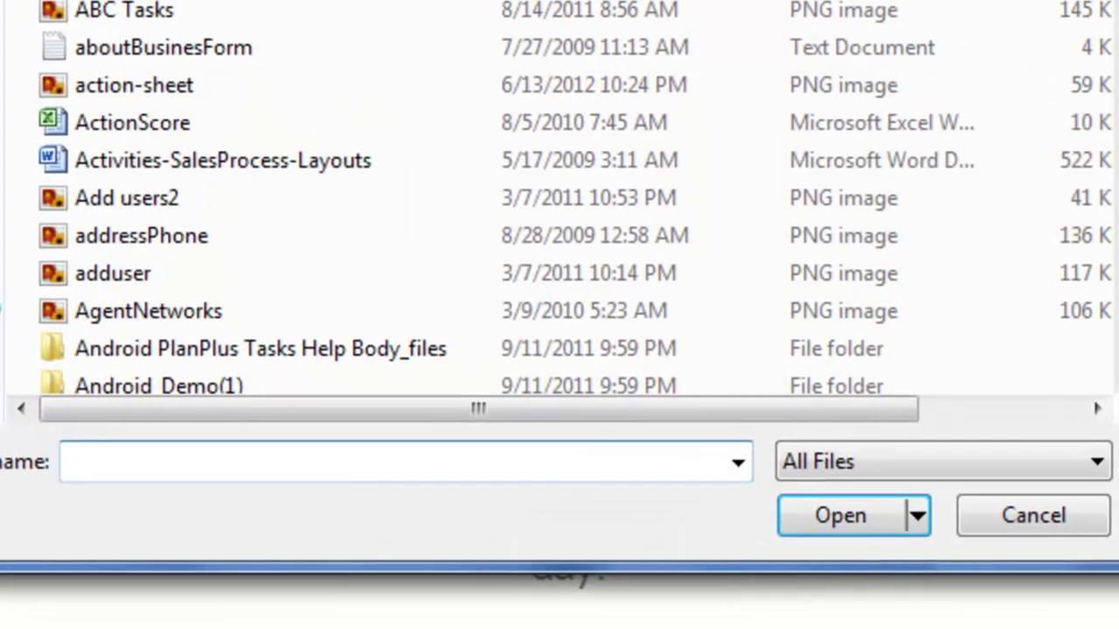
scroll(559, 218, "down", 15)
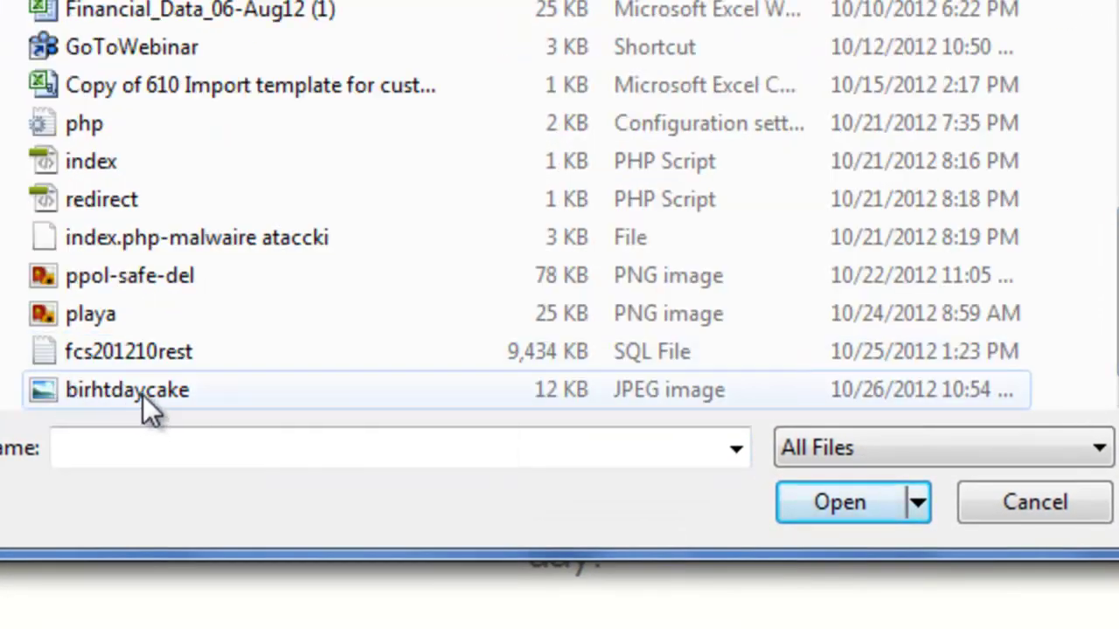
left_click(142, 396)
left_click(844, 506)
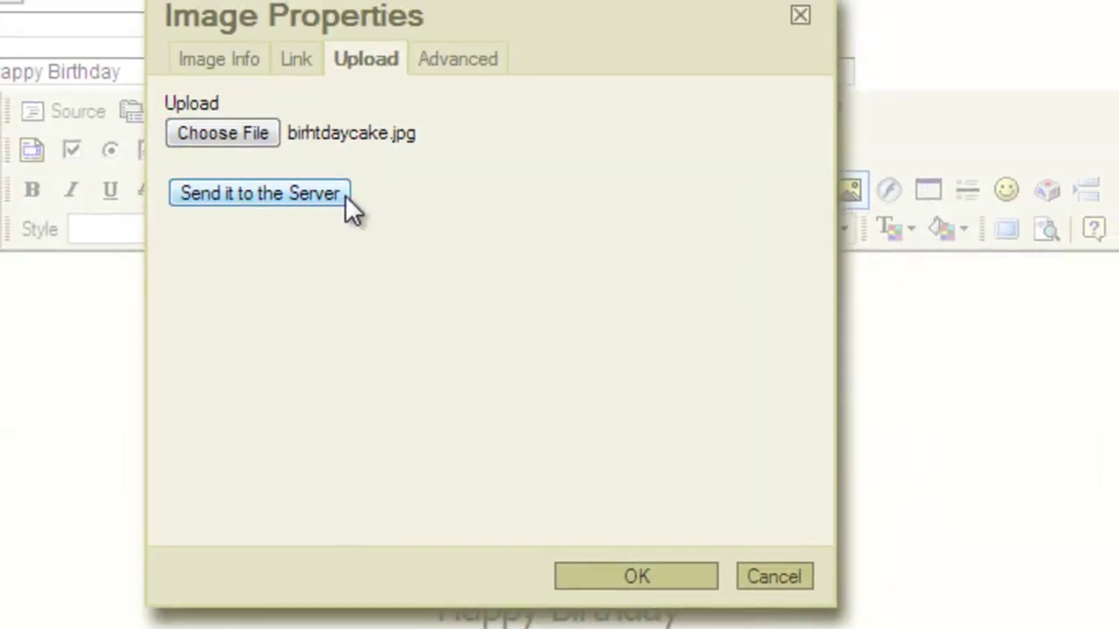
left_click(236, 192)
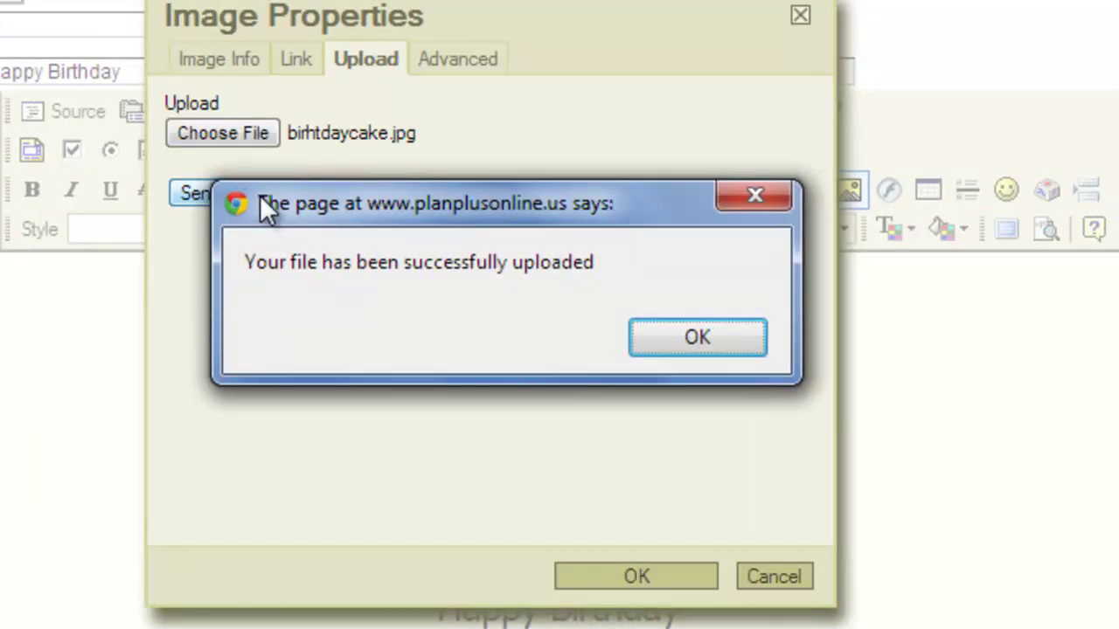
left_click(708, 335)
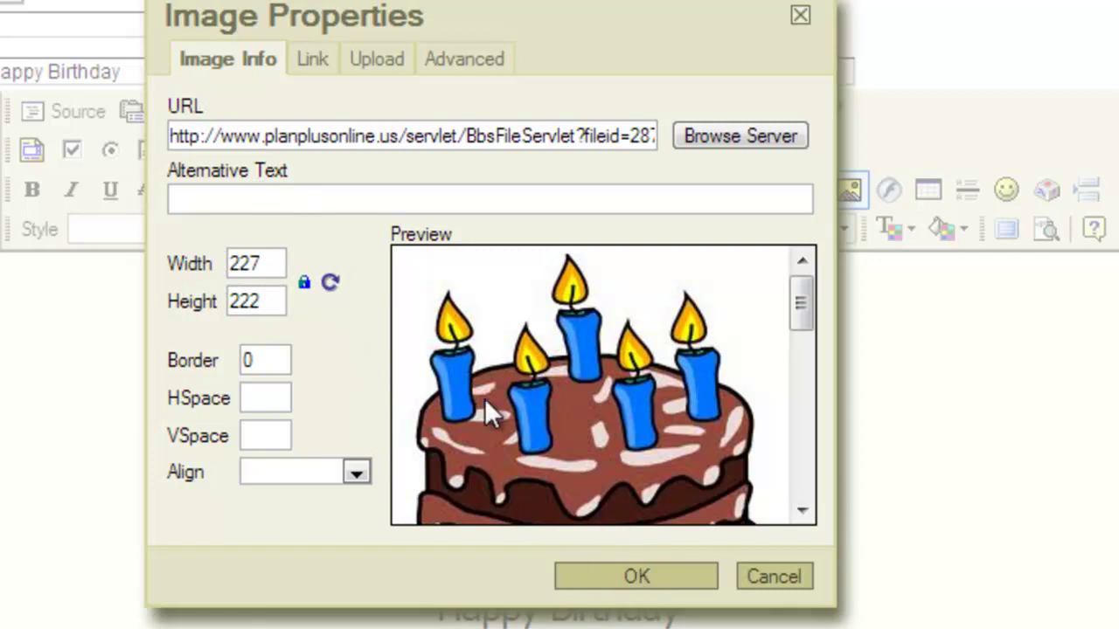
left_click(637, 576)
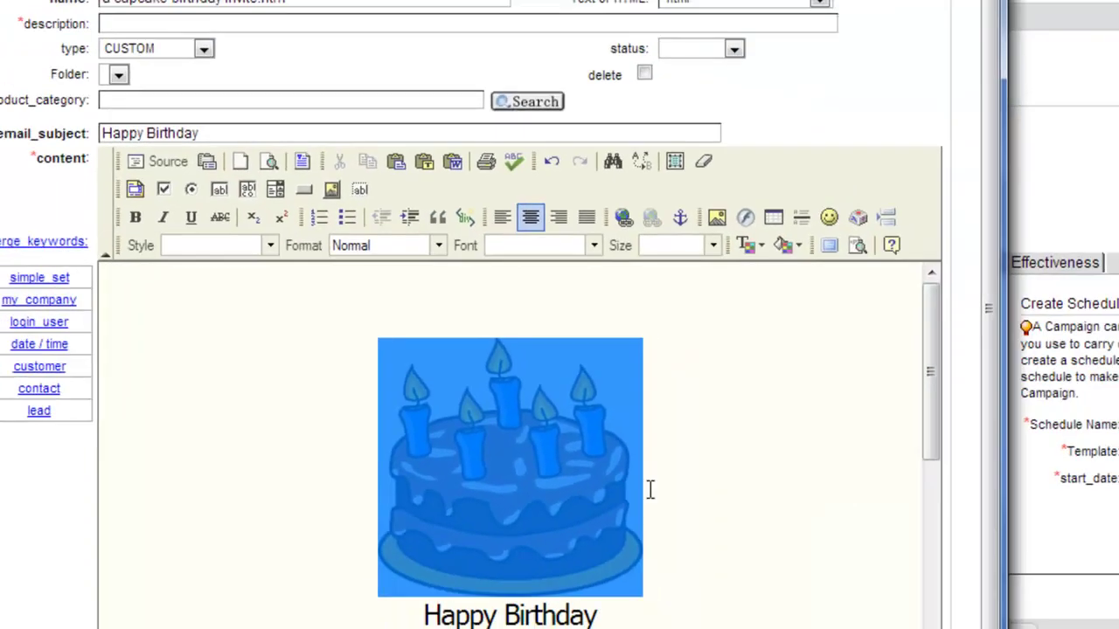
Add the sign-off "Your Friend," followed by the sender's first name below the greeting, and submit the template
scroll(544, 410, "down", 5)
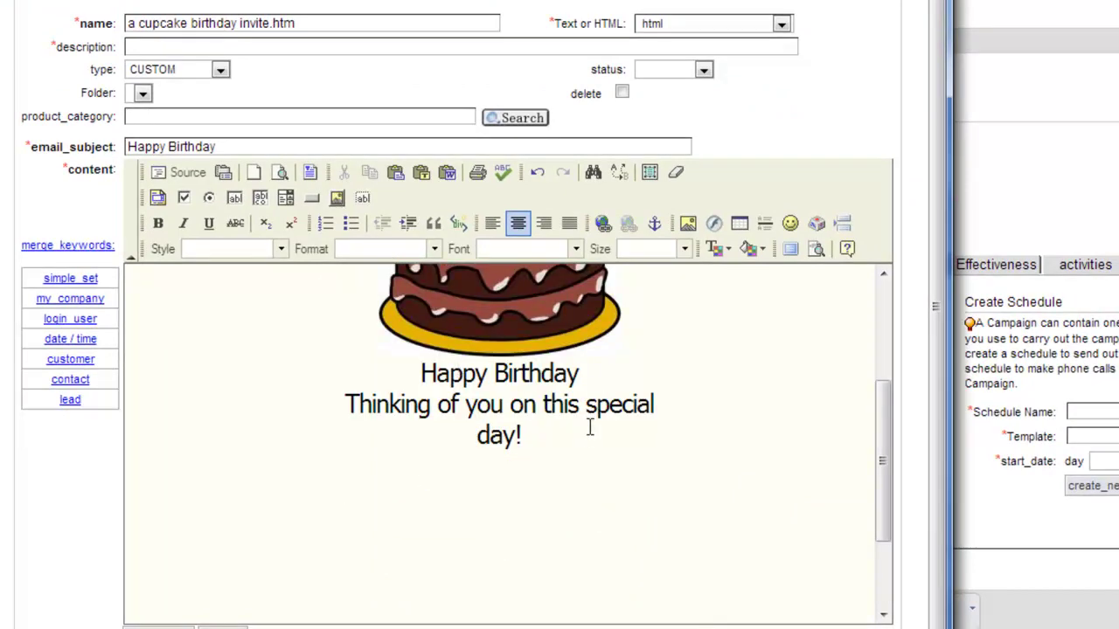
scroll(603, 426, "up", 3)
scroll(601, 427, "down", 3)
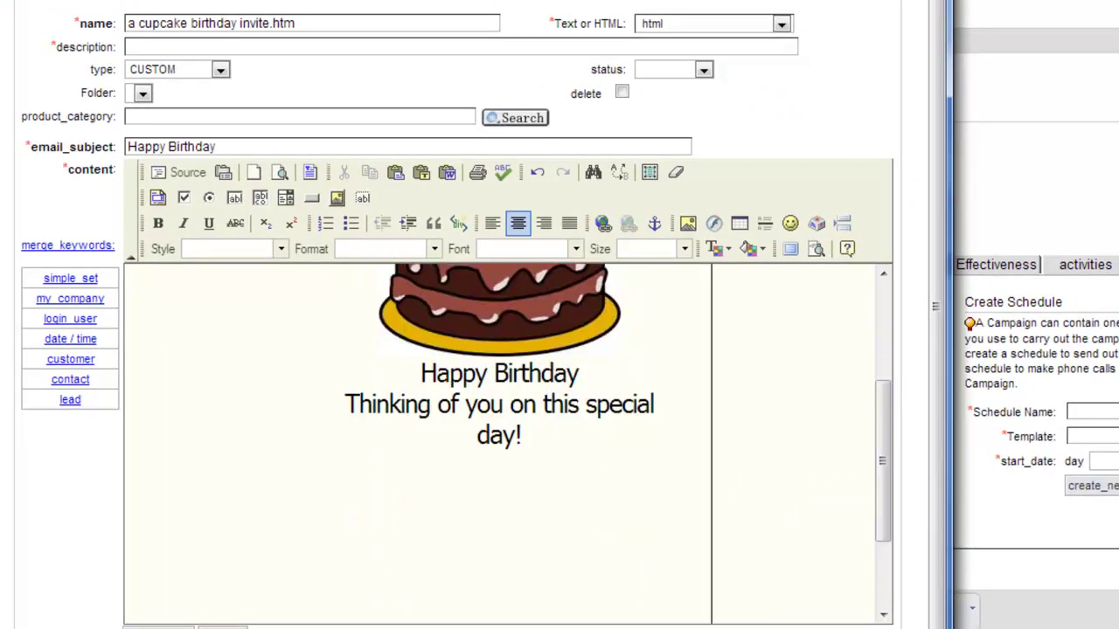
scroll(819, 480, "up", 1)
scroll(566, 495, "down", 3)
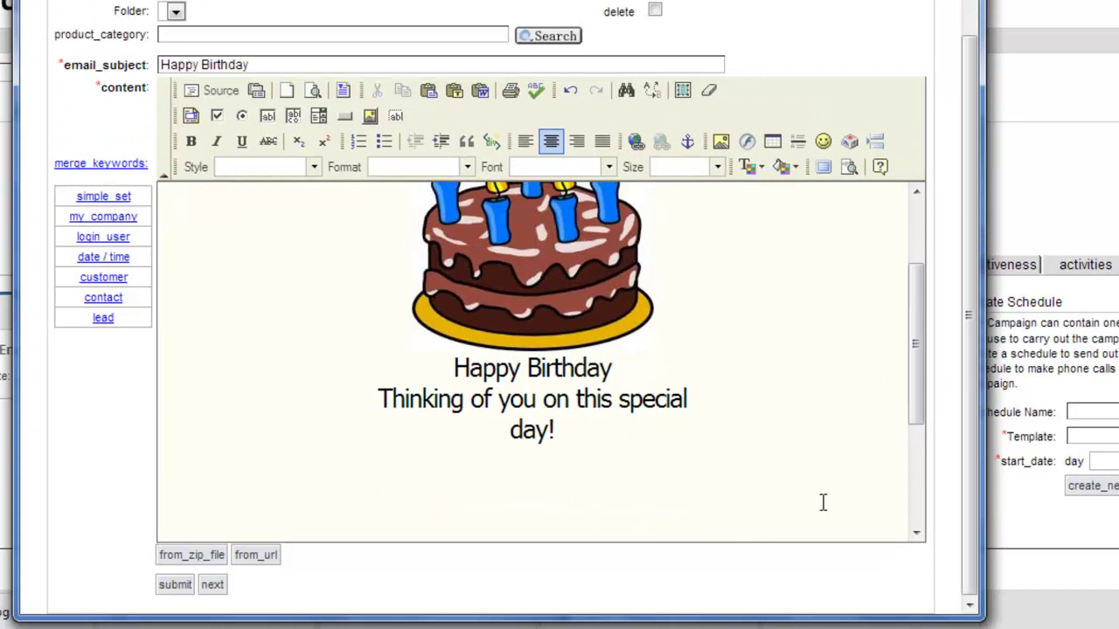
scroll(824, 499, "down", 3)
scroll(603, 367, "up", 2)
left_click(603, 367)
type("Your Firend")
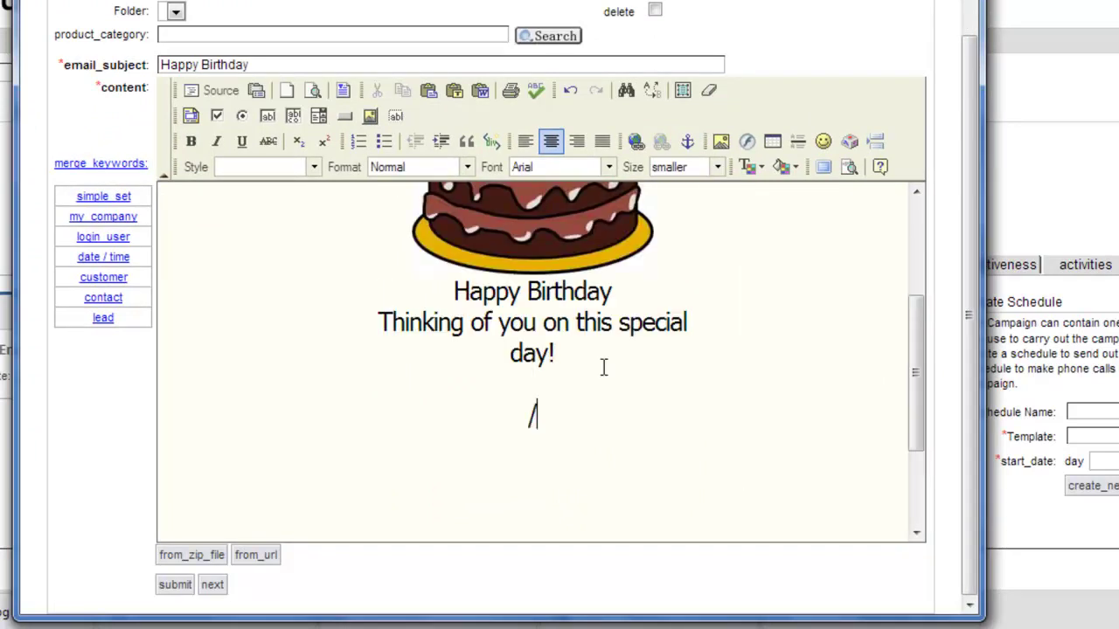
key("BackSpace")
key("BackSpace")
key("BackSpace")
key("BackSpace")
key("BackSpace")
type("riend, Keith")
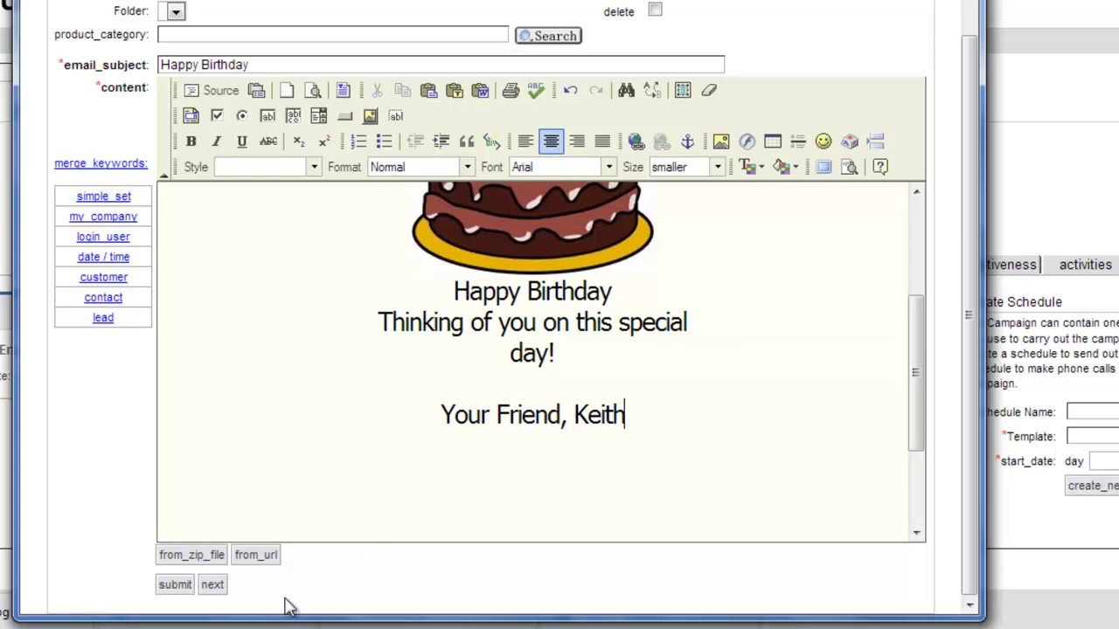
left_click(176, 587)
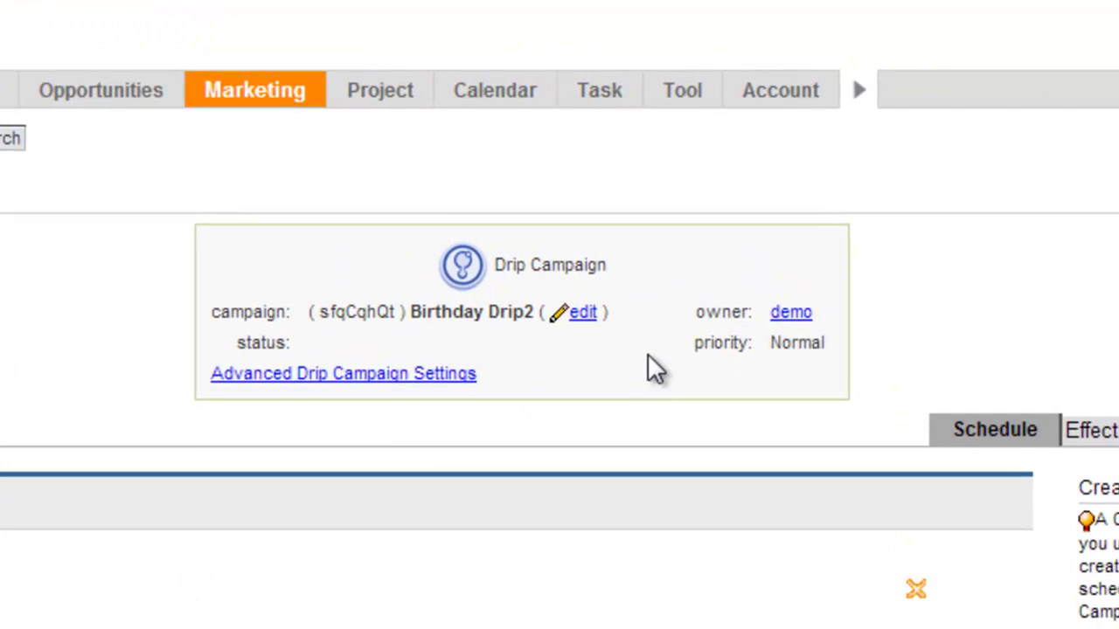
Update the Birthday Drip2 campaign to be published and to allow multiple occurrences on the same audience
left_click(580, 314)
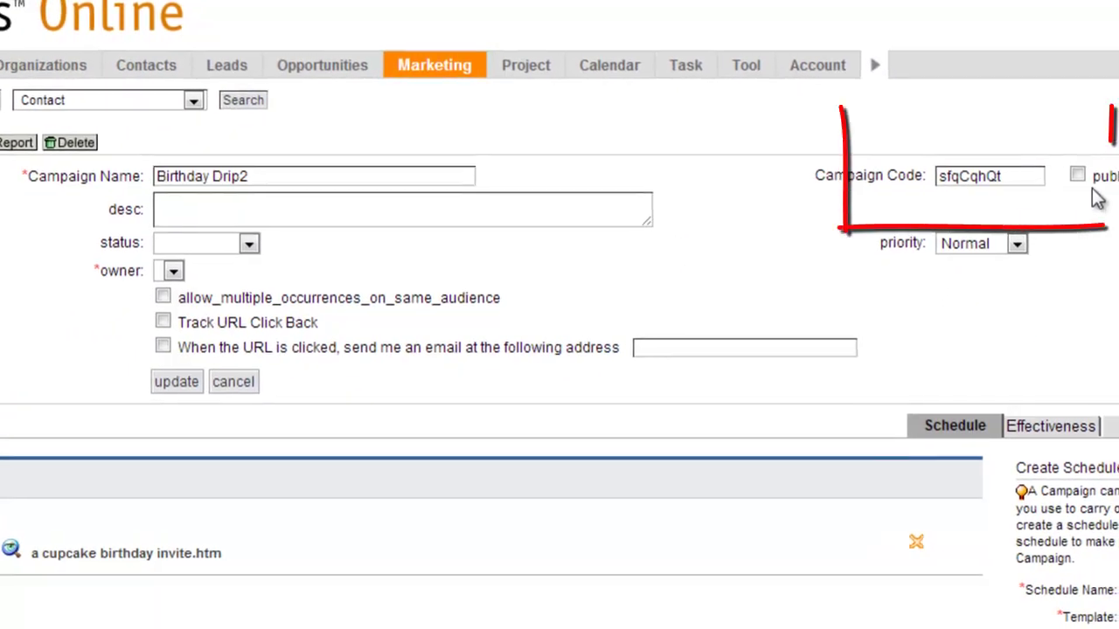
left_click(1077, 174)
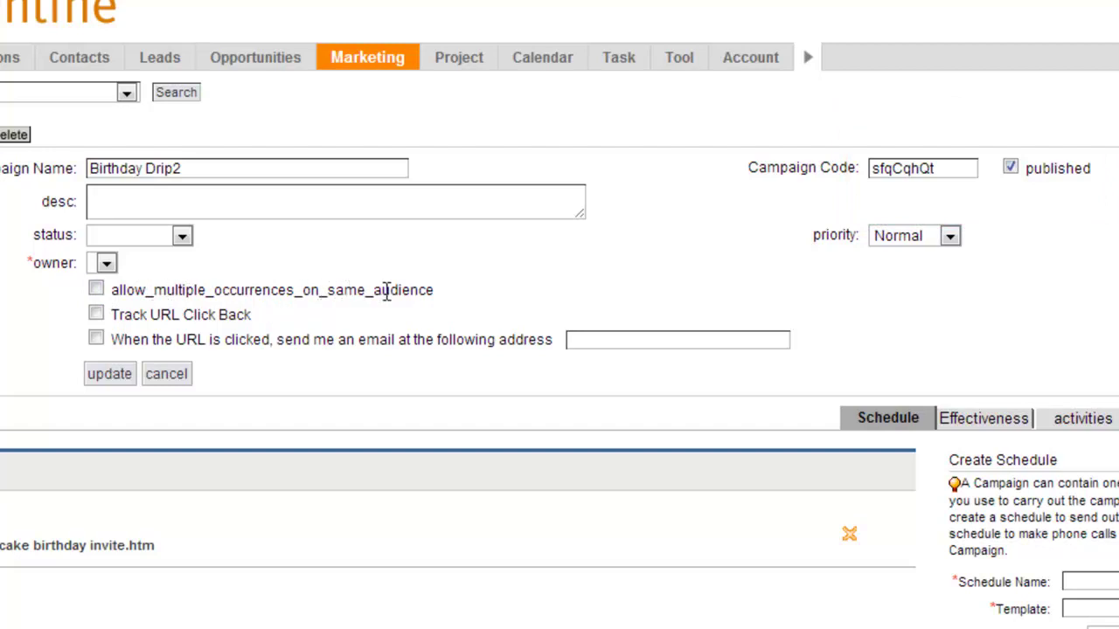
left_click(96, 289)
left_click(109, 376)
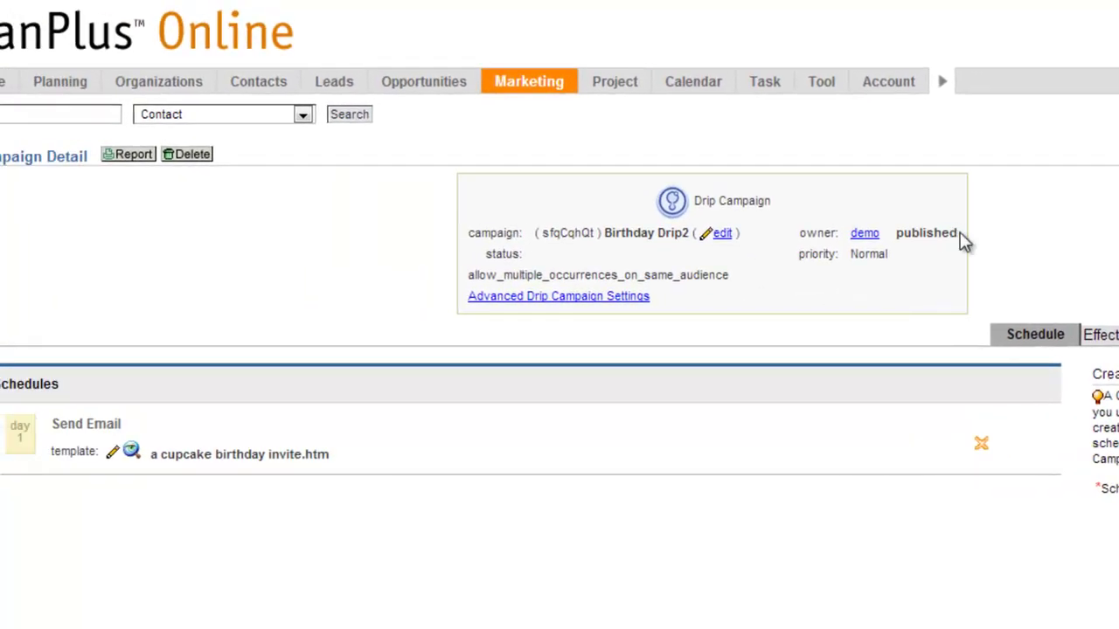
Open the Background Workflow Engine's scheduled campaigns for contacts in the account setup
mouse_move(258, 82)
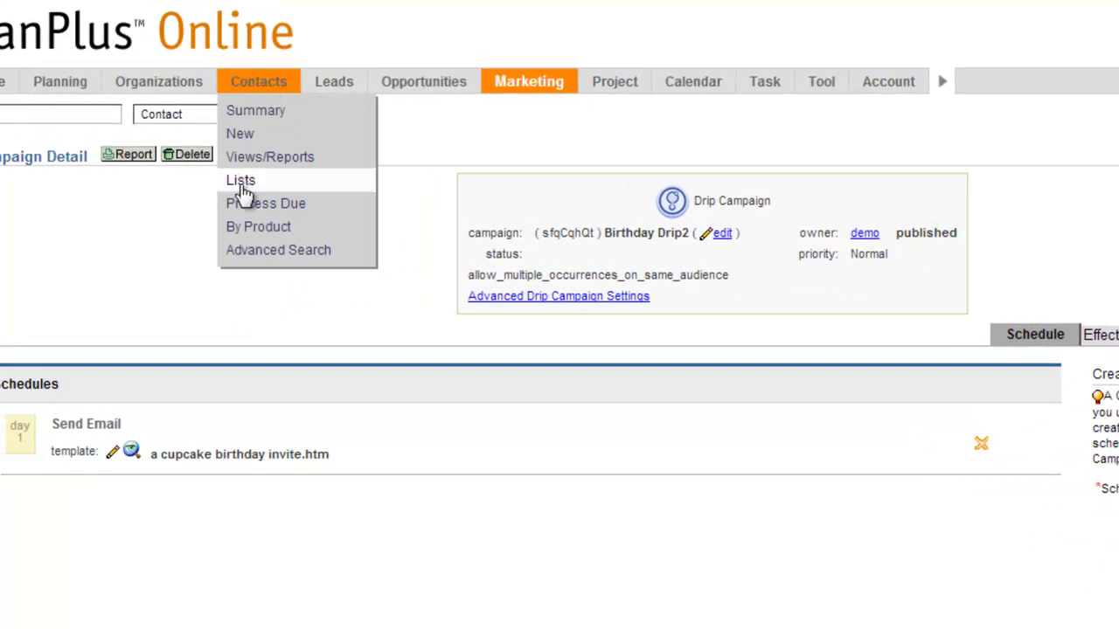
mouse_move(888, 77)
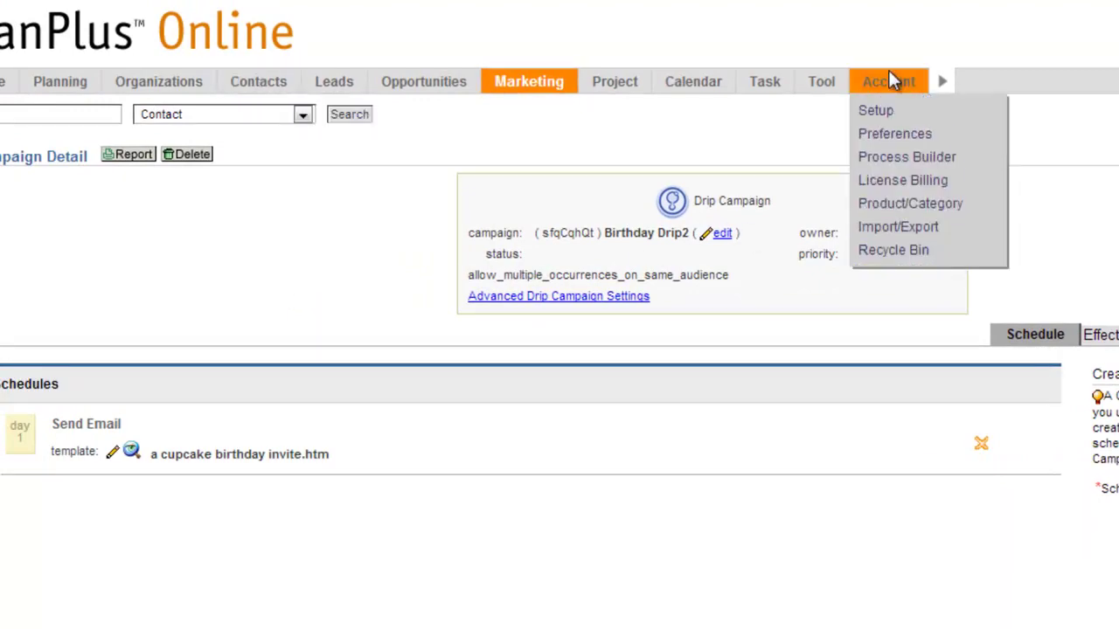
left_click(890, 114)
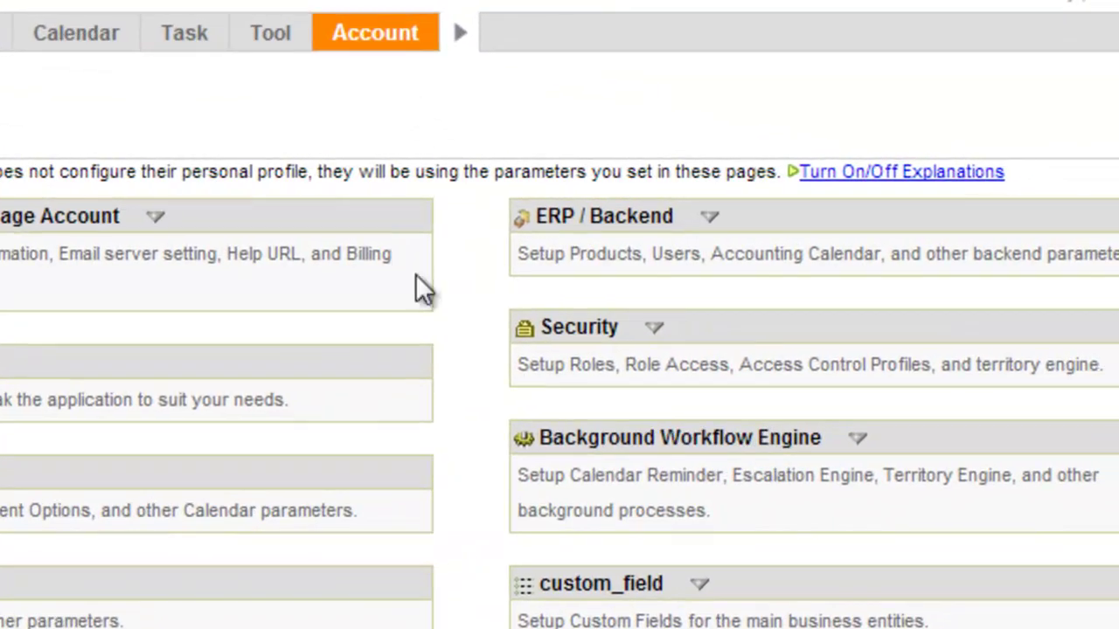
left_click(856, 438)
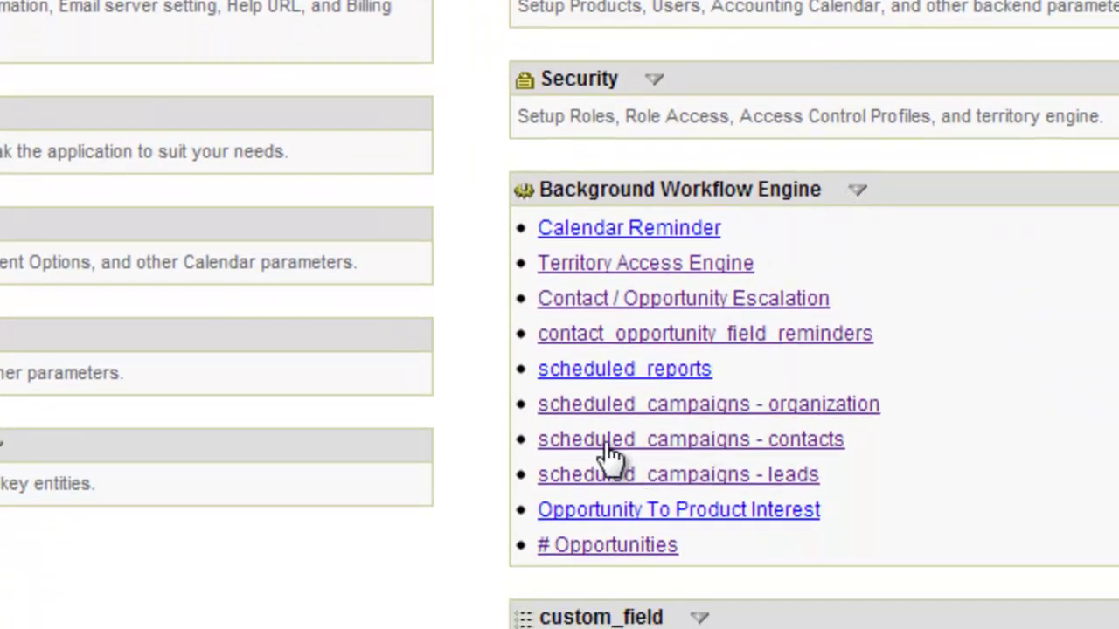
left_click(695, 442)
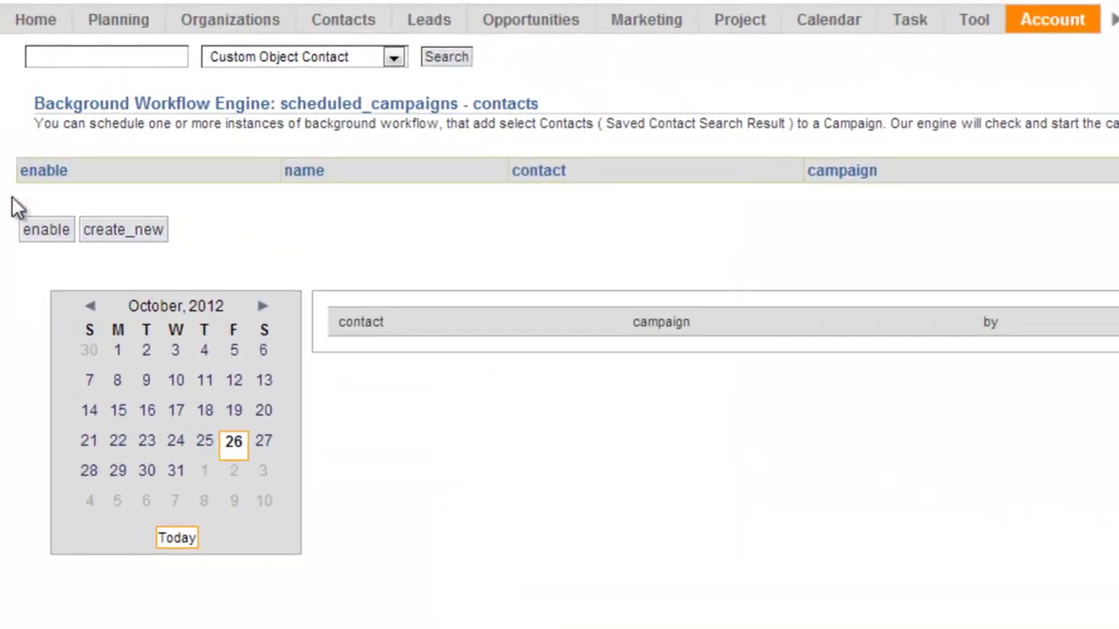
Create a new scheduled campaign workflow with the description "Birthday Email Campaign"
left_click(133, 236)
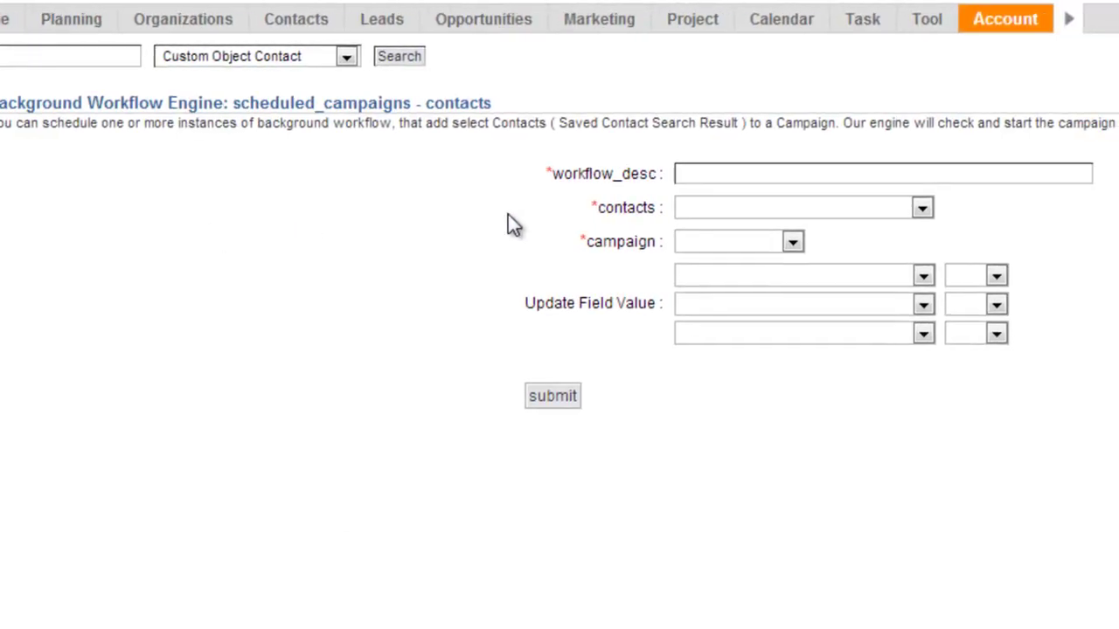
left_click(751, 169)
type("Birthday ")
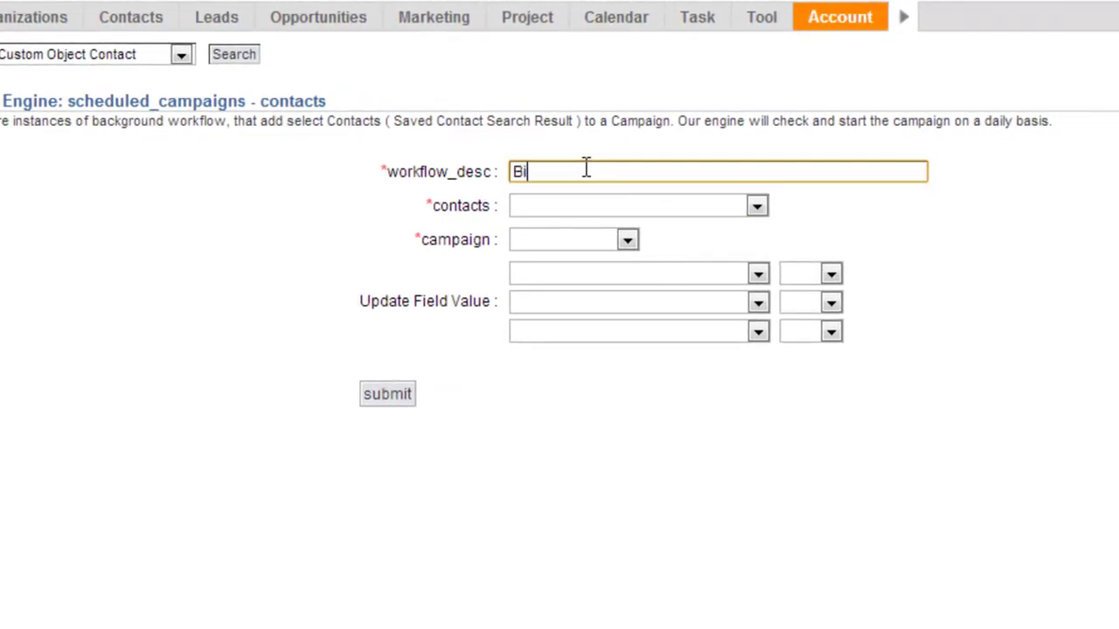
type("Email")
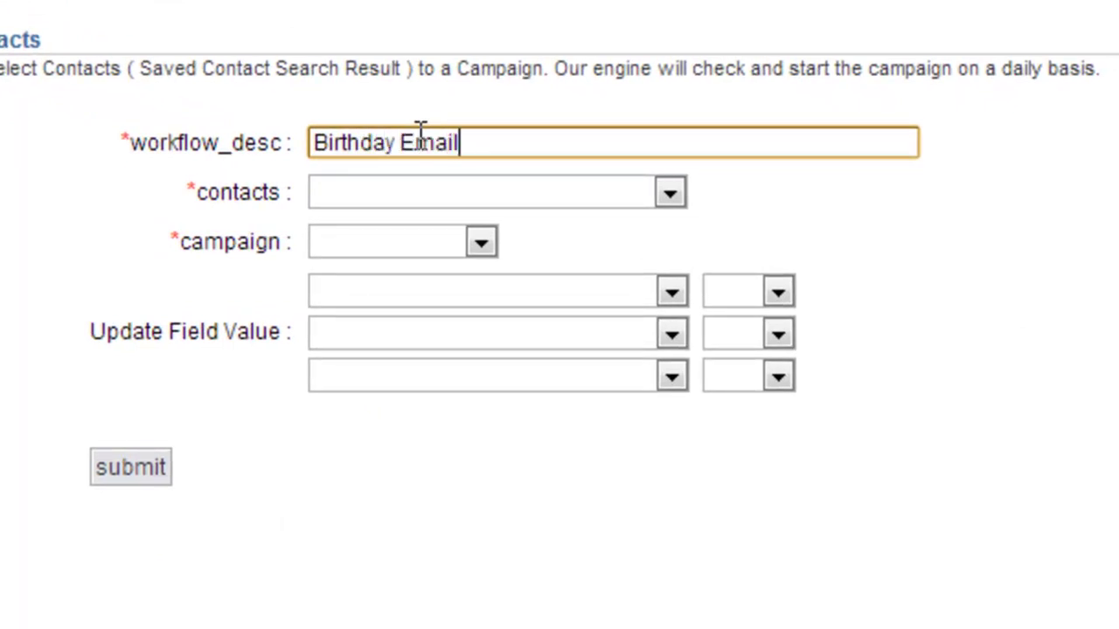
type(" Campia")
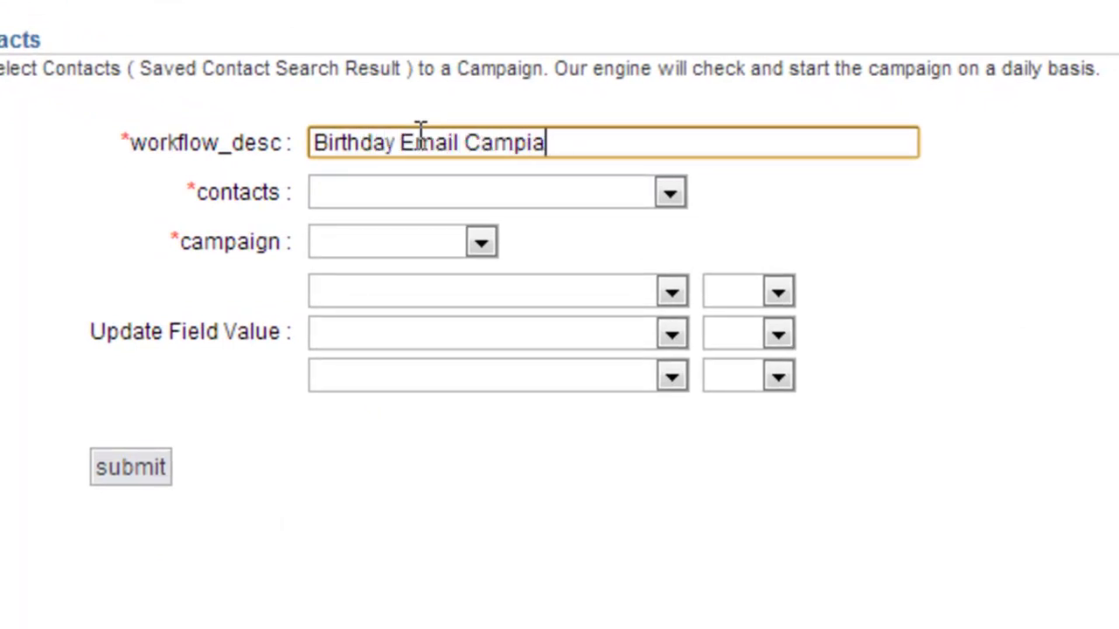
key("BackSpace")
key("BackSpace")
type("aign")
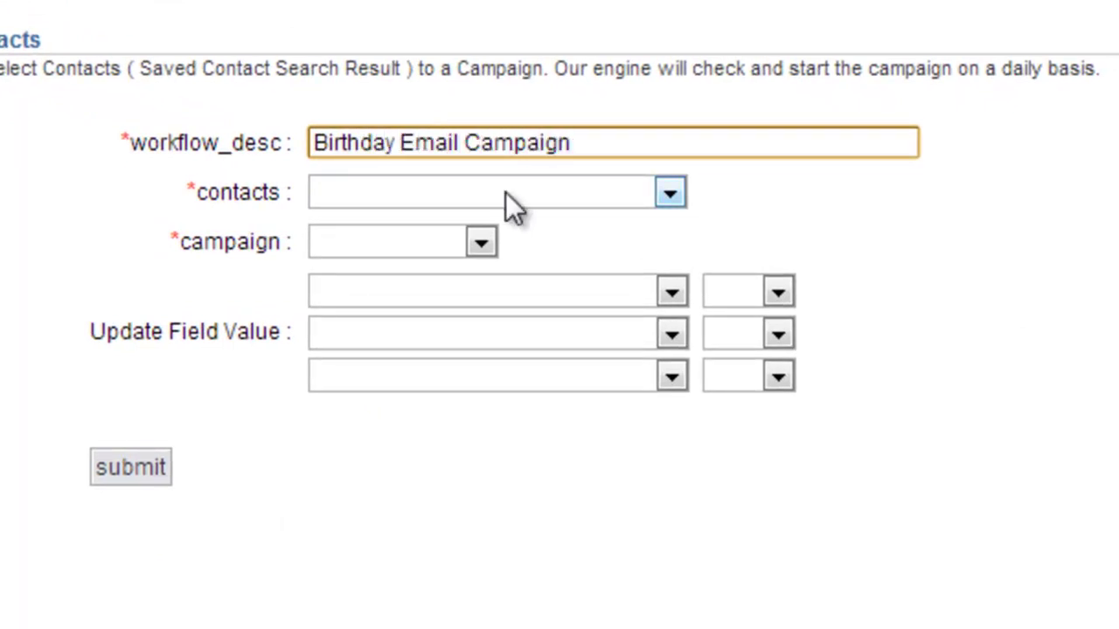
Set the workflow's contacts to the saved search Birthday=Today and its campaign to Birthday Drip2, leaving the update fields blank
left_click(523, 198)
left_click(528, 251)
left_click(476, 247)
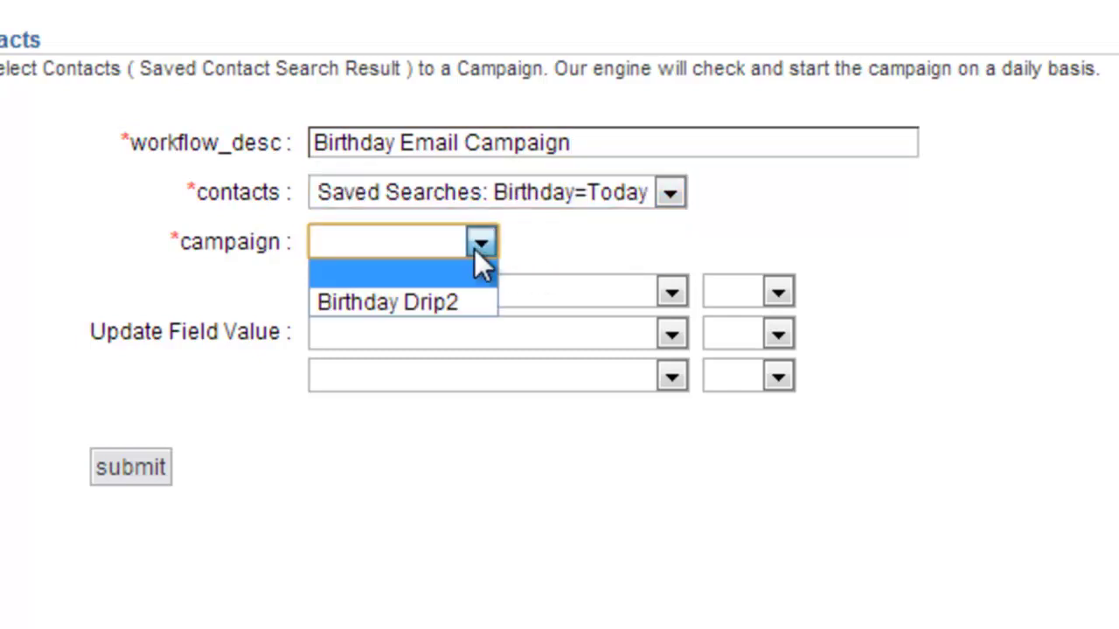
left_click(433, 303)
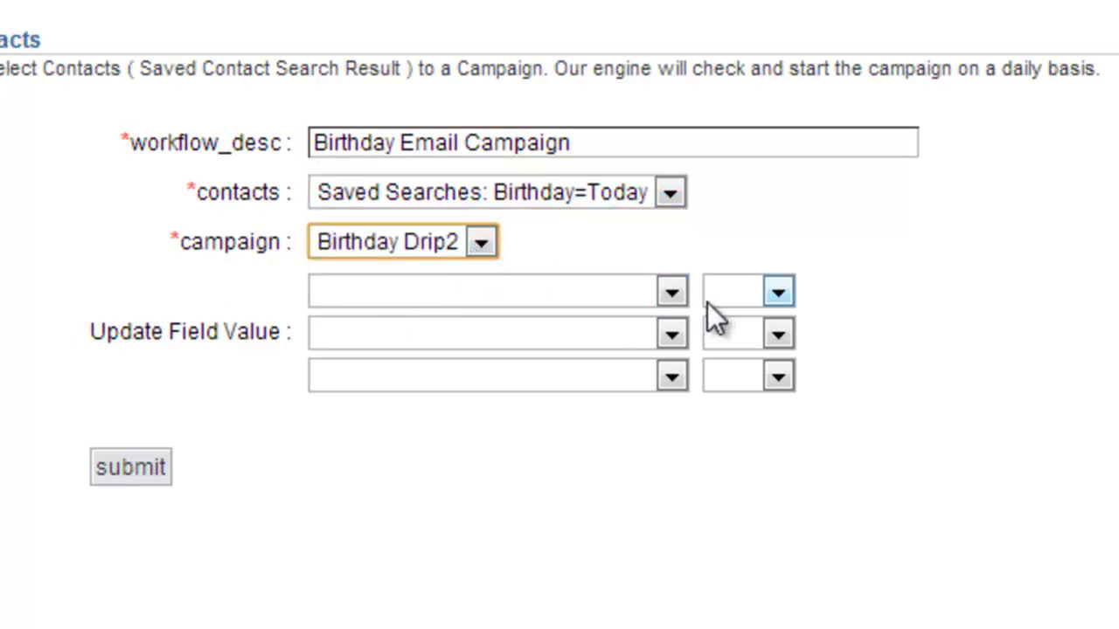
left_click(680, 296)
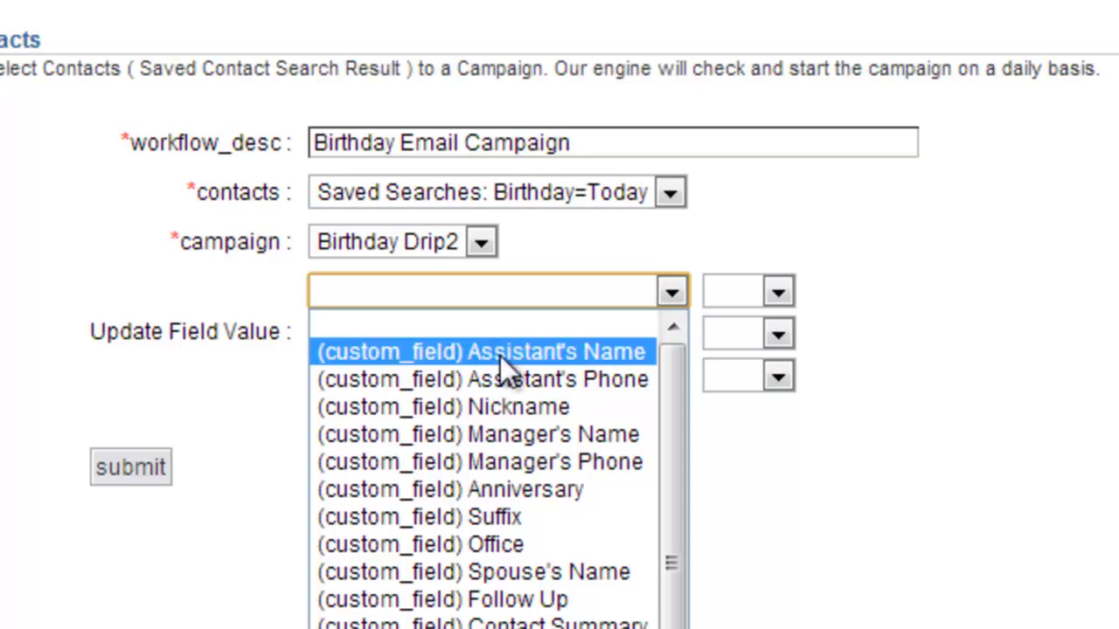
left_click(570, 231)
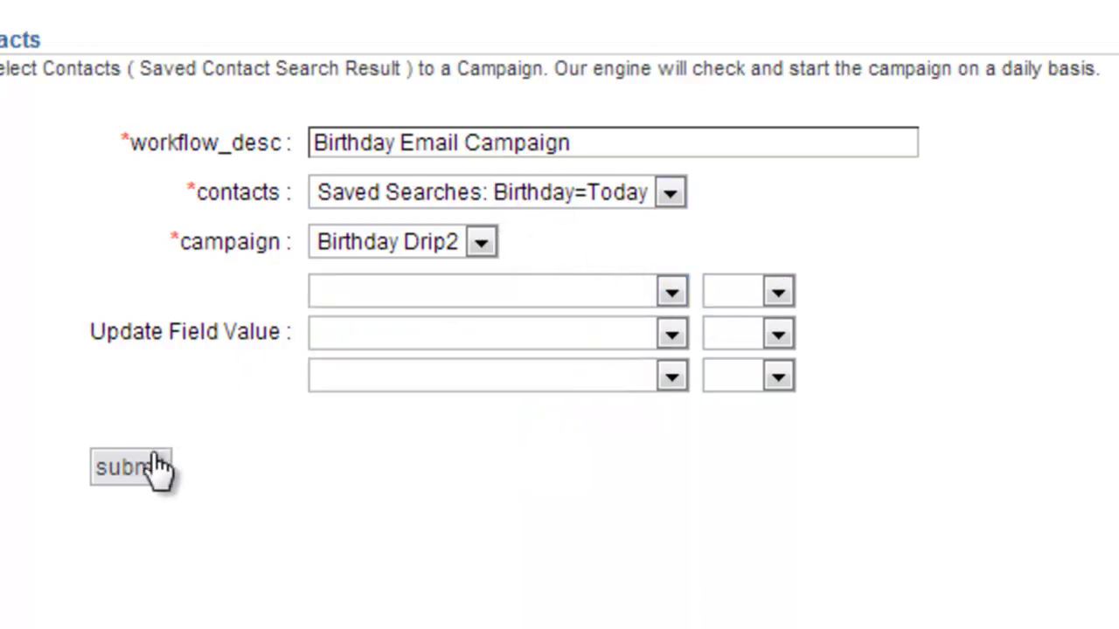
Submit the workflow and enable Birthday Email Campaign in the scheduled campaigns list
left_click(133, 470)
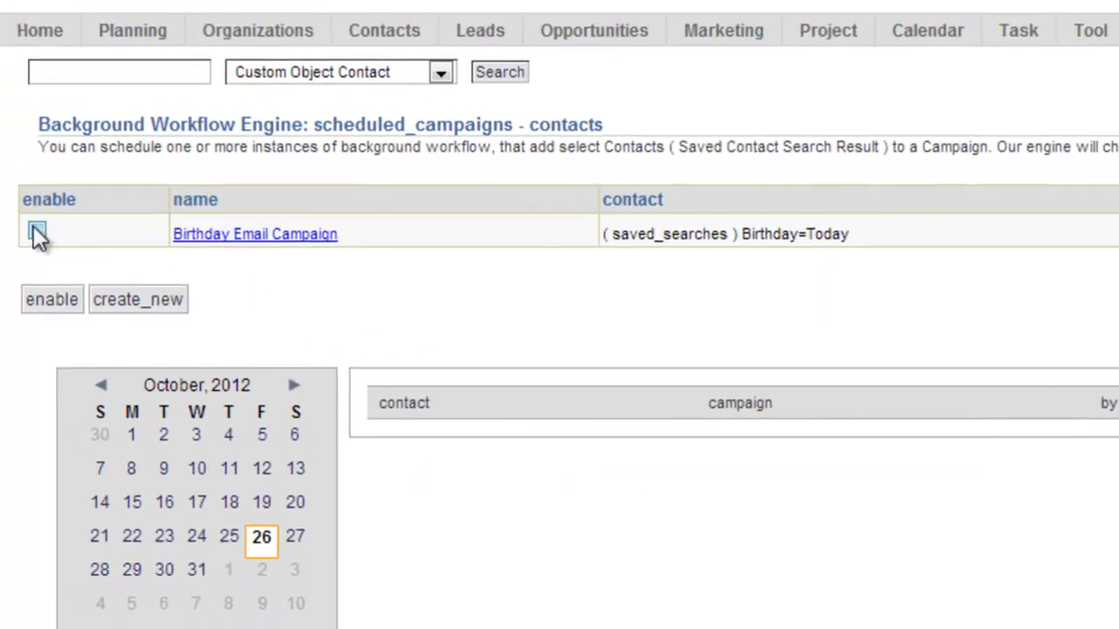
left_click(36, 231)
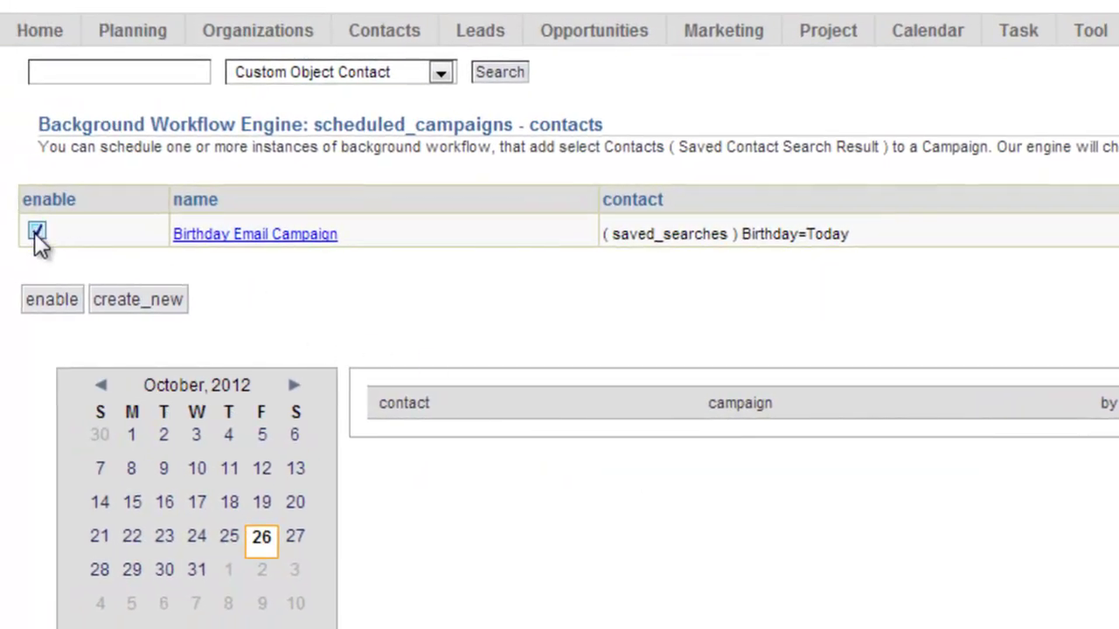
left_click(49, 306)
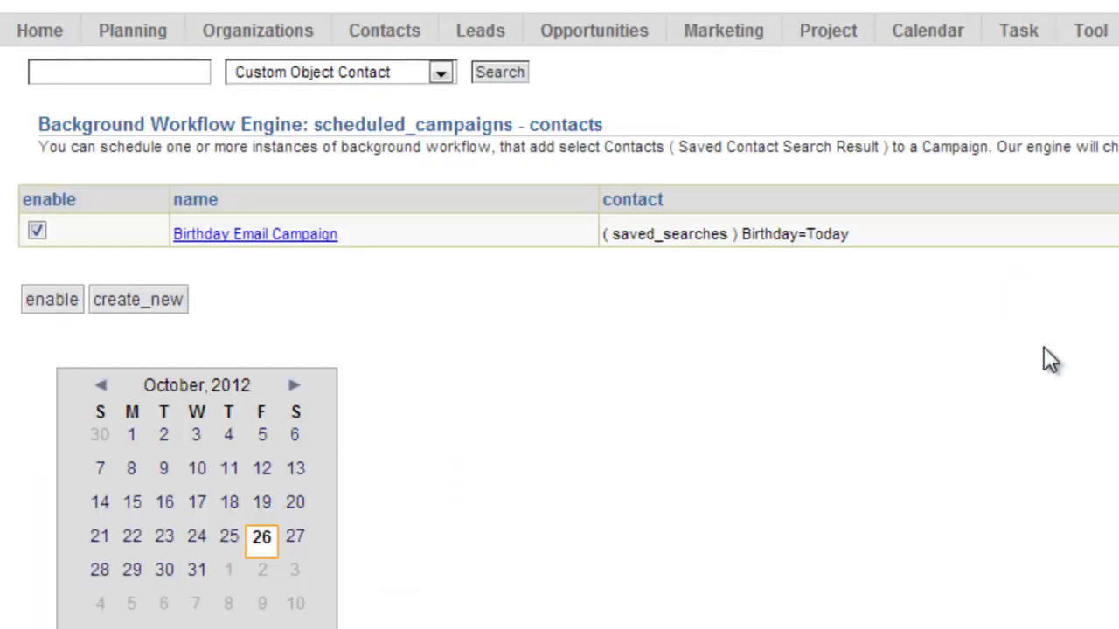